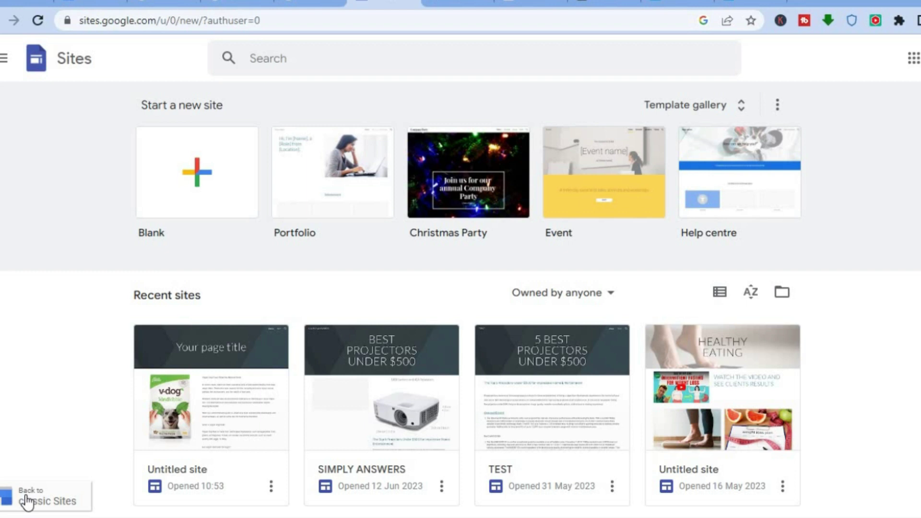
Open the Untitled vegan dog food site from Recent sites in the editor.
{"action": "left_click", "coordinate": [207, 409]}
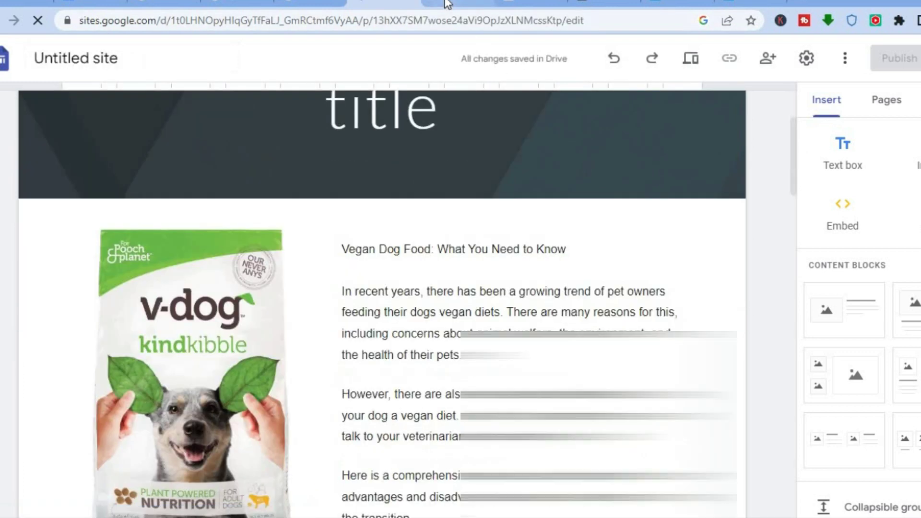
In PayPal, go to Settings > Seller Tools and scroll to the Selling online options.
{"action": "left_click", "coordinate": [447, 4]}
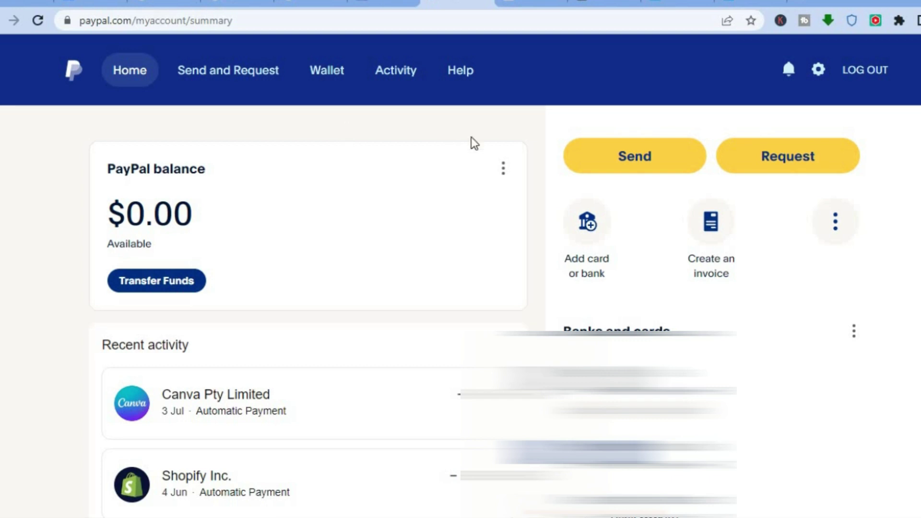
{"action": "left_click", "coordinate": [820, 72]}
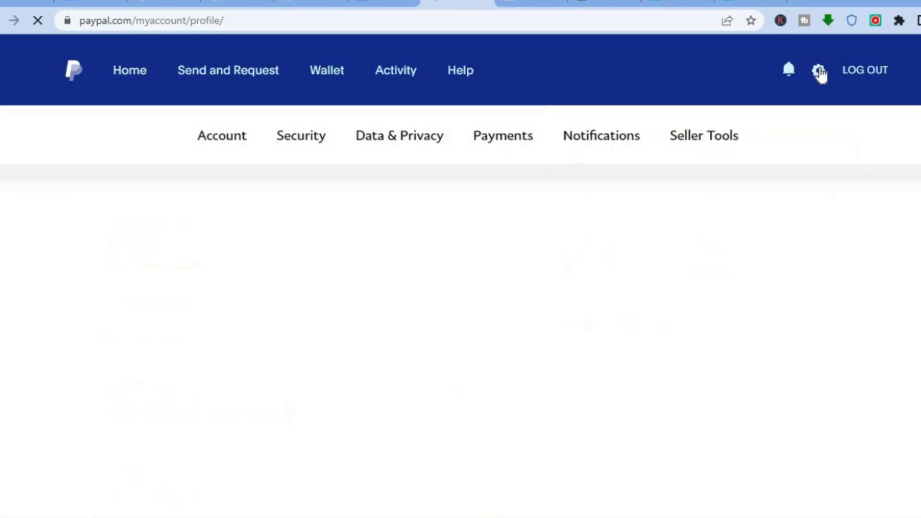
{"action": "left_click", "coordinate": [704, 142]}
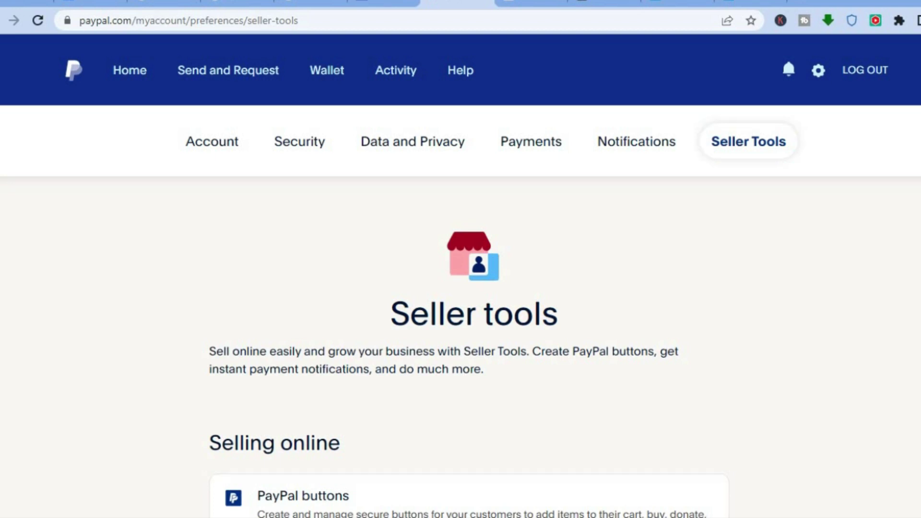
{"action": "scroll", "coordinate": [468, 311], "scroll_direction": "down", "scroll_amount": 5}
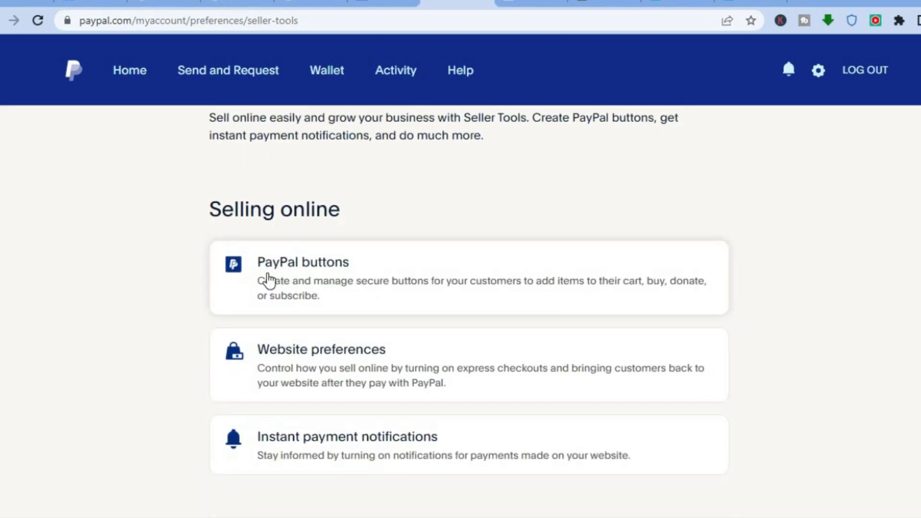
Open PayPal buttons and scroll to the Smart Buttons, Buy Now, Add to Cart and Donate types.
{"action": "left_click", "coordinate": [314, 276]}
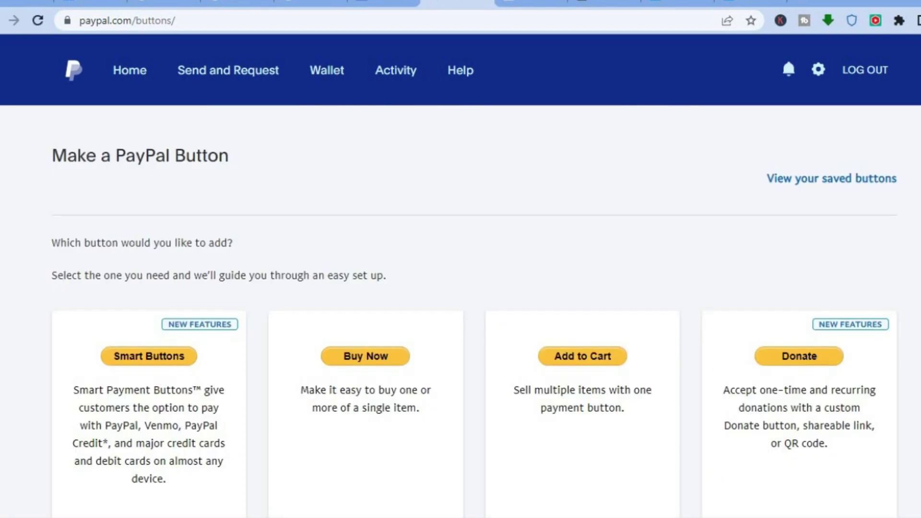
{"action": "scroll", "coordinate": [474, 302], "scroll_direction": "down", "scroll_amount": 2}
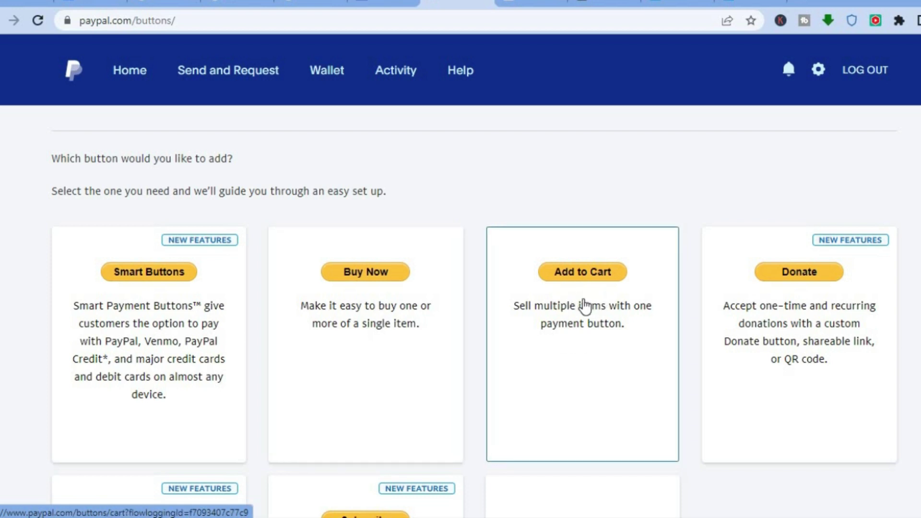
Copy the Frontend (HTML) sample code from the Smart Buttons checkout docs, then return to Sites.
{"action": "left_click", "coordinate": [165, 319]}
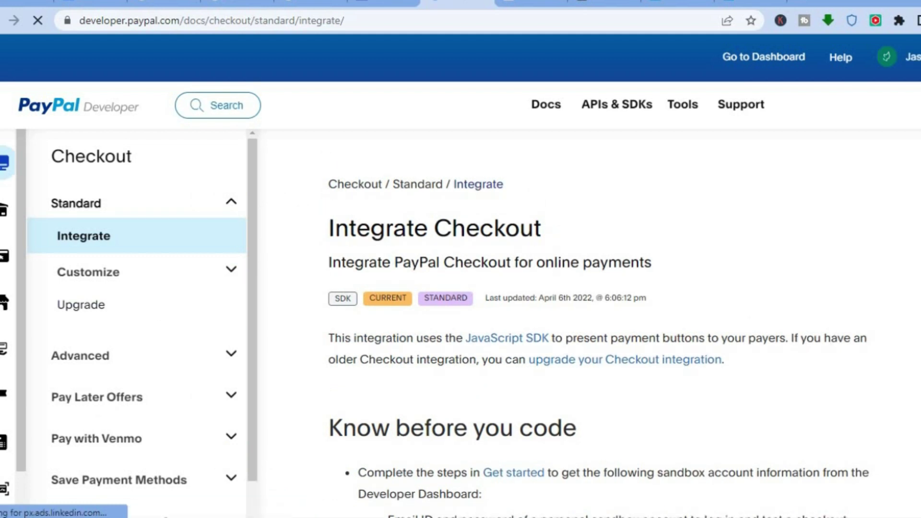
{"action": "scroll", "coordinate": [599, 333], "scroll_direction": "down", "scroll_amount": 7}
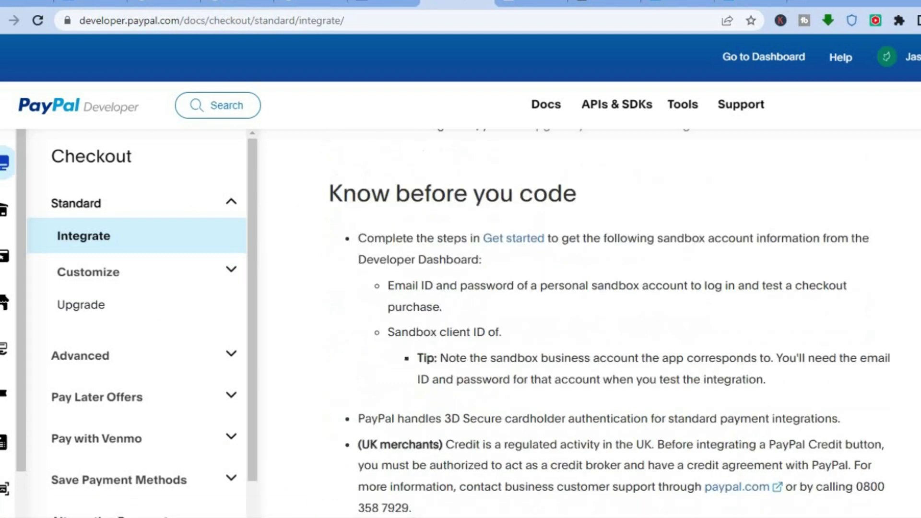
{"action": "scroll", "coordinate": [609, 323], "scroll_direction": "up", "scroll_amount": 3}
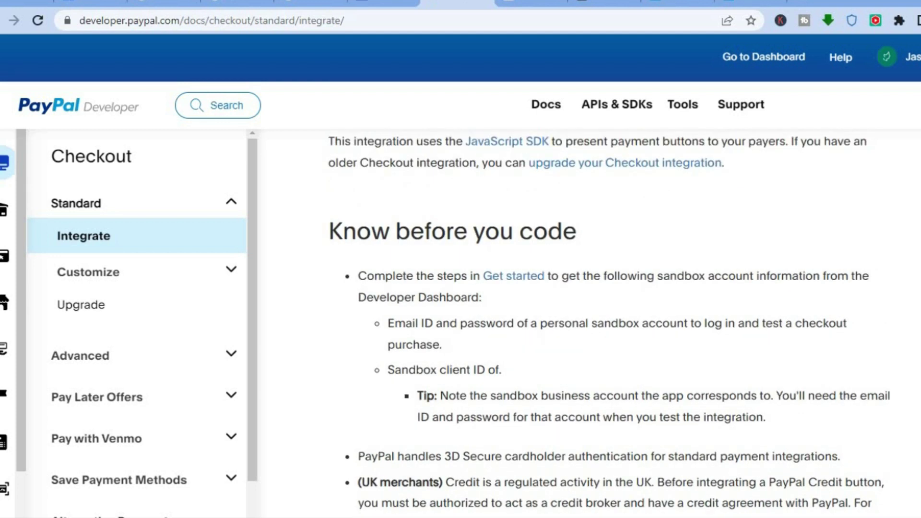
{"action": "scroll", "coordinate": [610, 324], "scroll_direction": "down", "scroll_amount": 10}
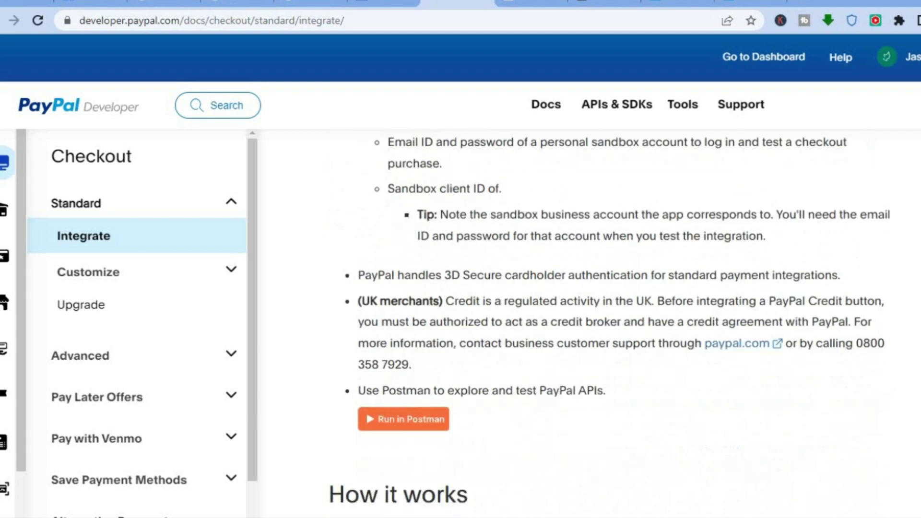
{"action": "scroll", "coordinate": [590, 323], "scroll_direction": "down", "scroll_amount": 1}
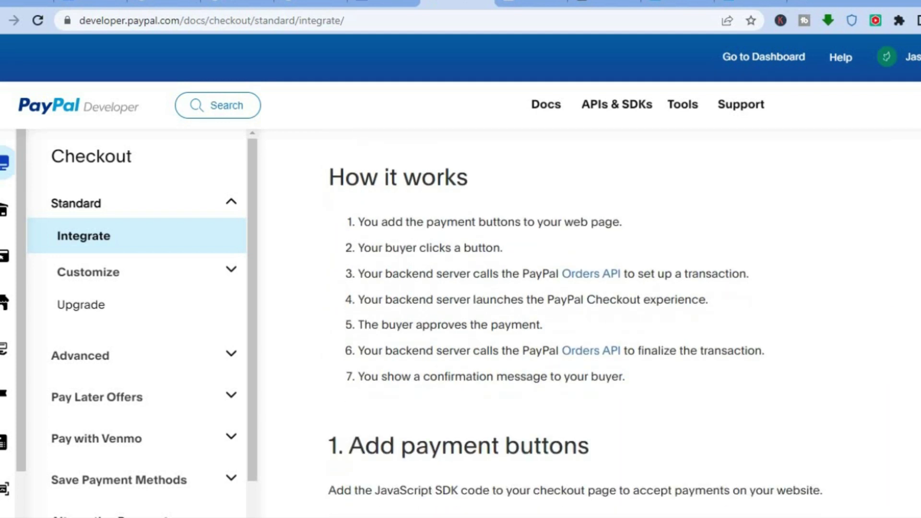
{"action": "scroll", "coordinate": [575, 329], "scroll_direction": "down", "scroll_amount": 2}
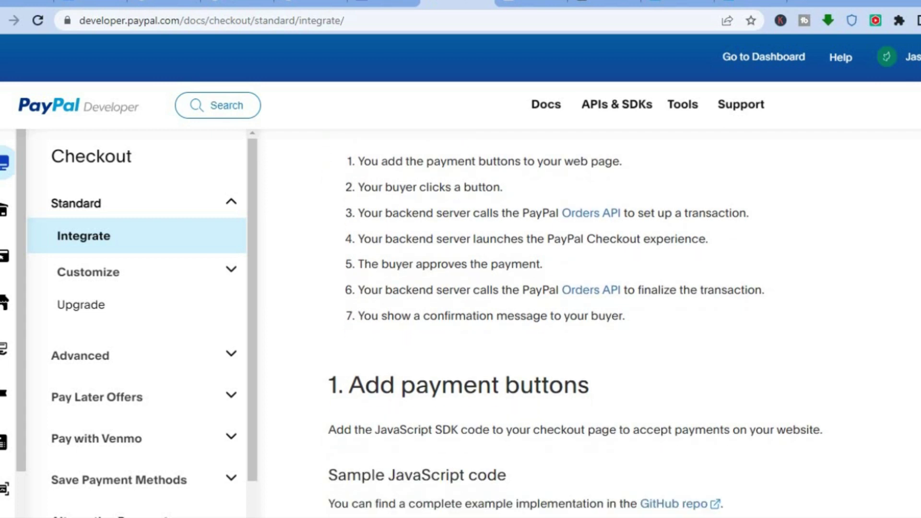
{"action": "scroll", "coordinate": [611, 326], "scroll_direction": "down", "scroll_amount": 7}
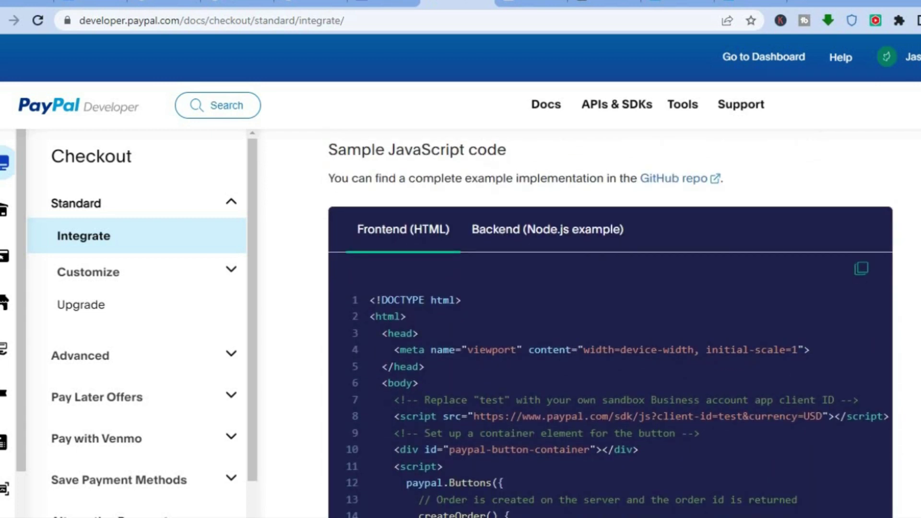
{"action": "scroll", "coordinate": [610, 324], "scroll_direction": "down", "scroll_amount": 1}
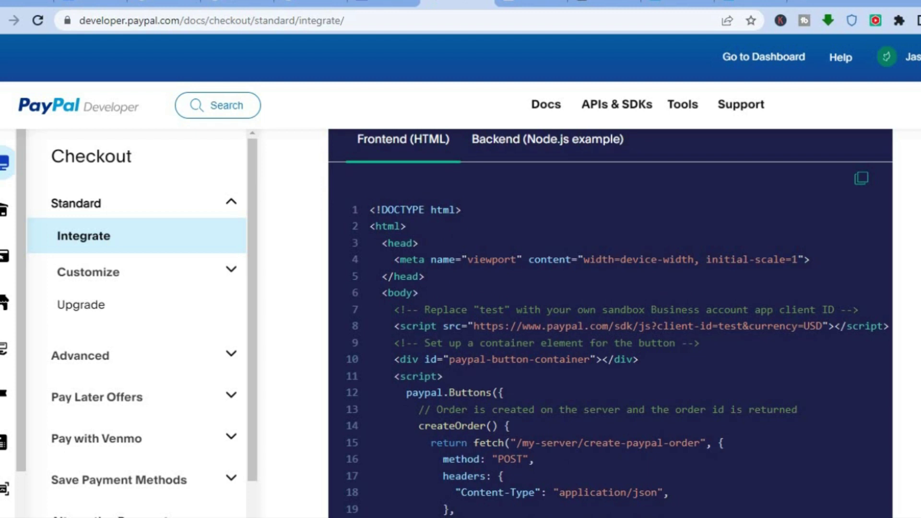
{"action": "left_click", "coordinate": [862, 181]}
{"action": "left_click", "coordinate": [382, 6]}
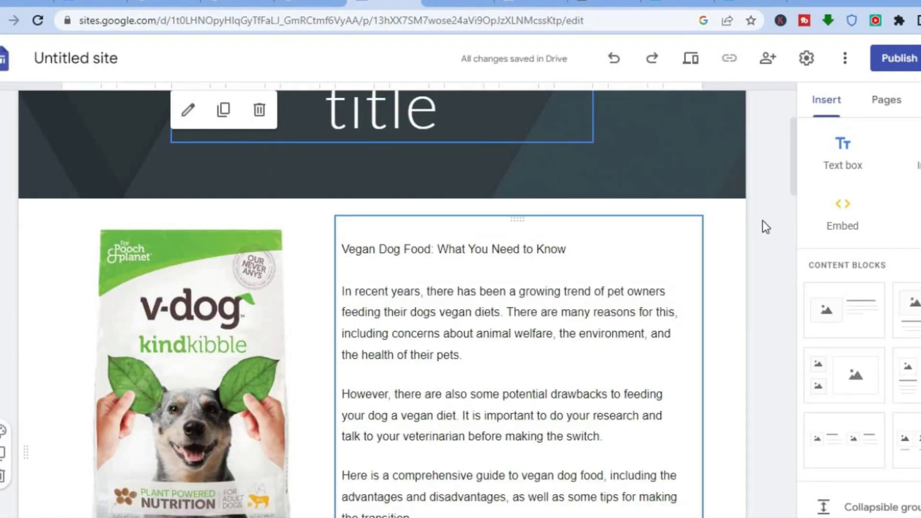
At the page bottom, paste the PayPal checkout HTML into Insert > Embed code and preview it.
{"action": "scroll", "coordinate": [787, 200], "scroll_direction": "down", "scroll_amount": 10}
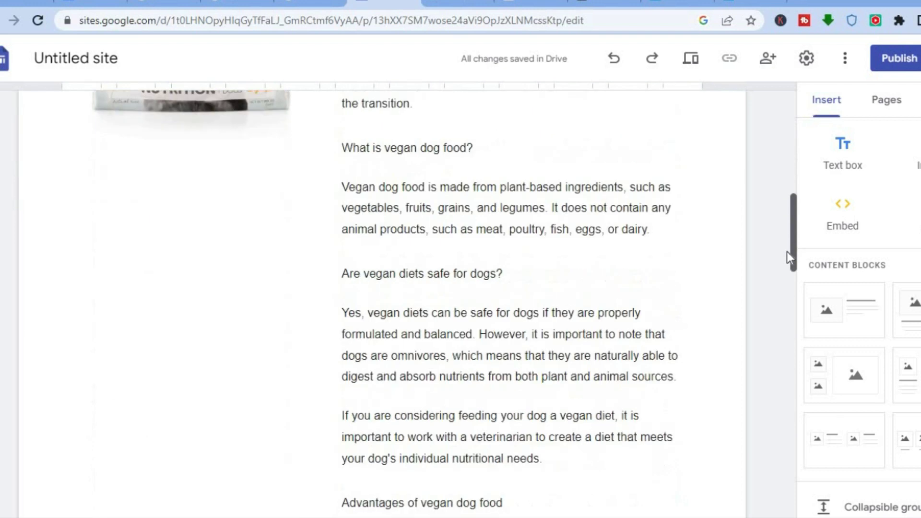
{"action": "left_click_drag", "start_coordinate": [794, 273], "coordinate": [793, 504]}
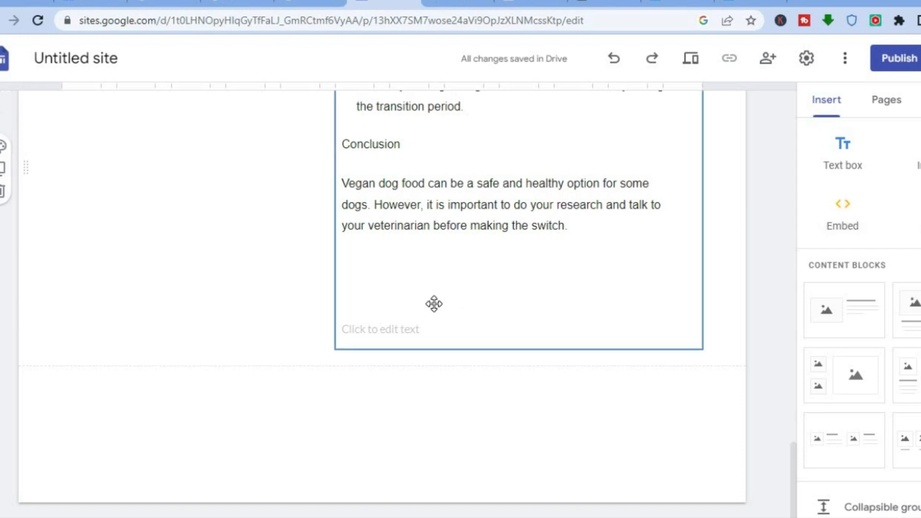
{"action": "left_click", "coordinate": [847, 206]}
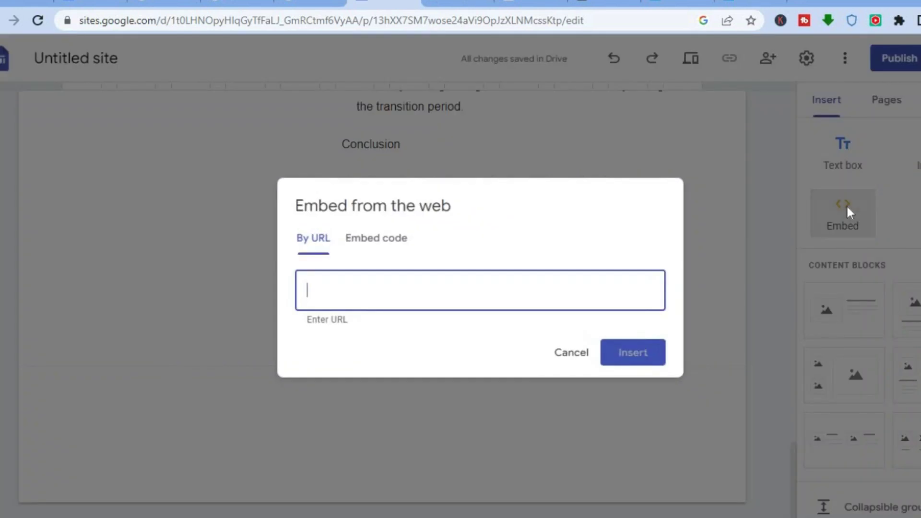
{"action": "left_click", "coordinate": [375, 244]}
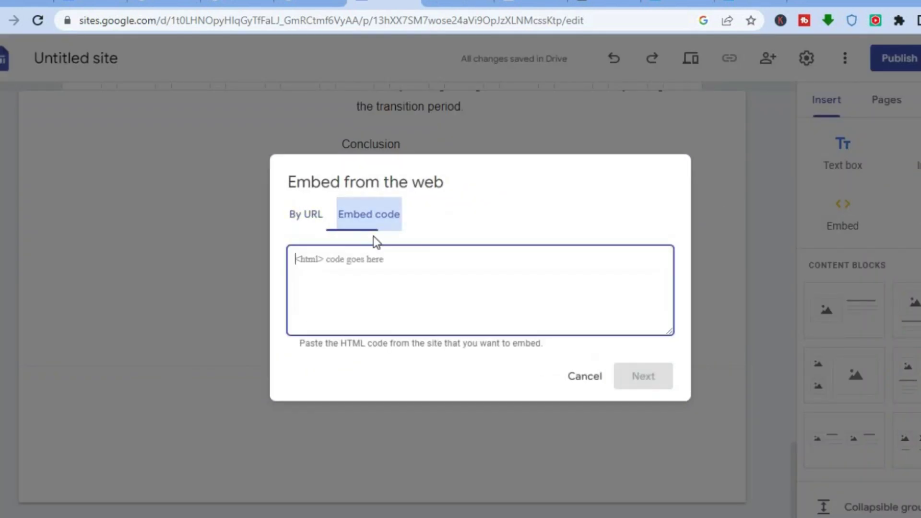
{"action": "right_click", "coordinate": [350, 265]}
{"action": "left_click", "coordinate": [416, 119]}
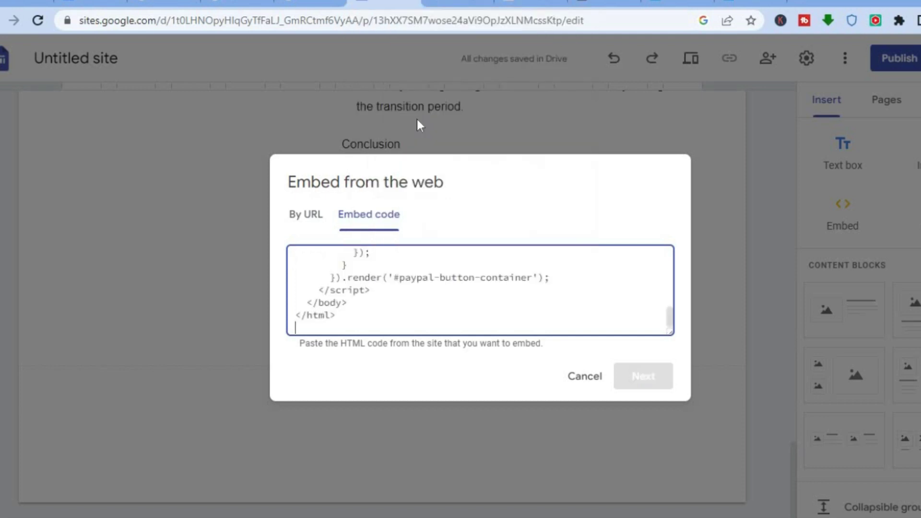
{"action": "left_click", "coordinate": [645, 381]}
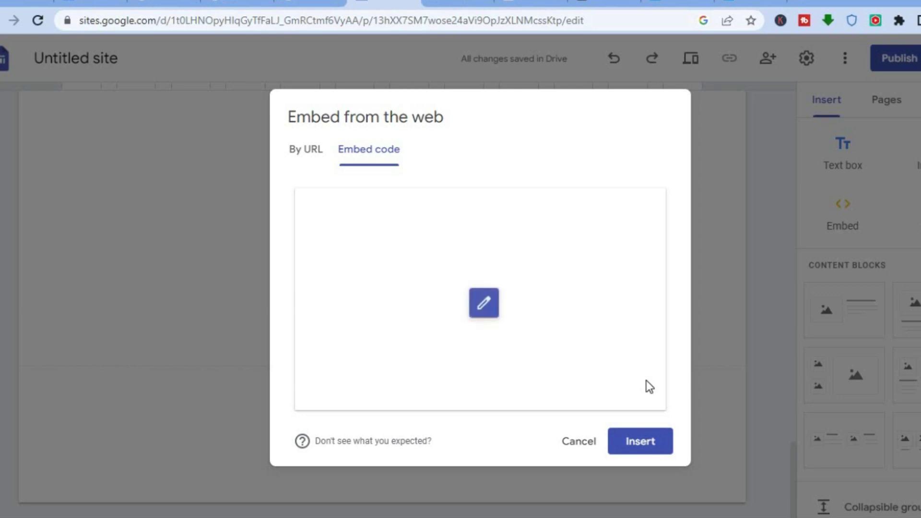
Insert the PayPal embed, widen it, and shorten its height to fit the buttons.
{"action": "left_click", "coordinate": [656, 444]}
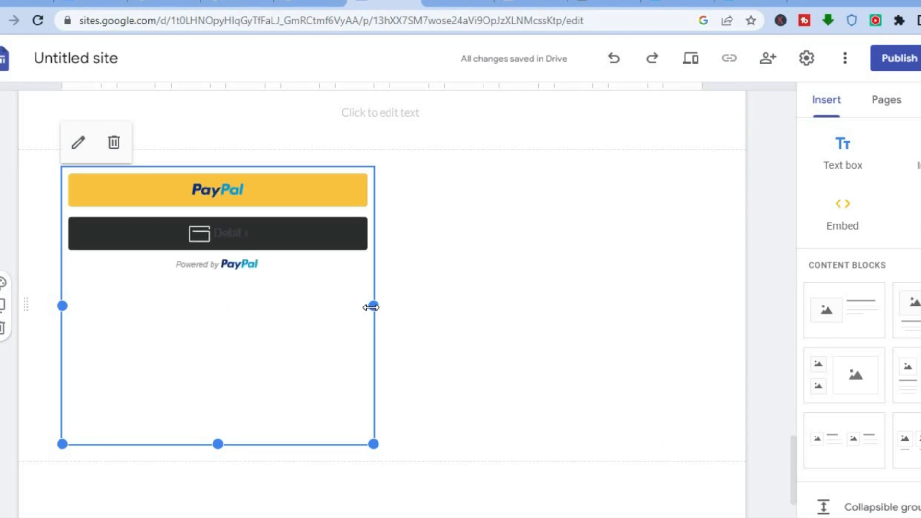
{"action": "left_click_drag", "start_coordinate": [460, 308], "coordinate": [656, 311]}
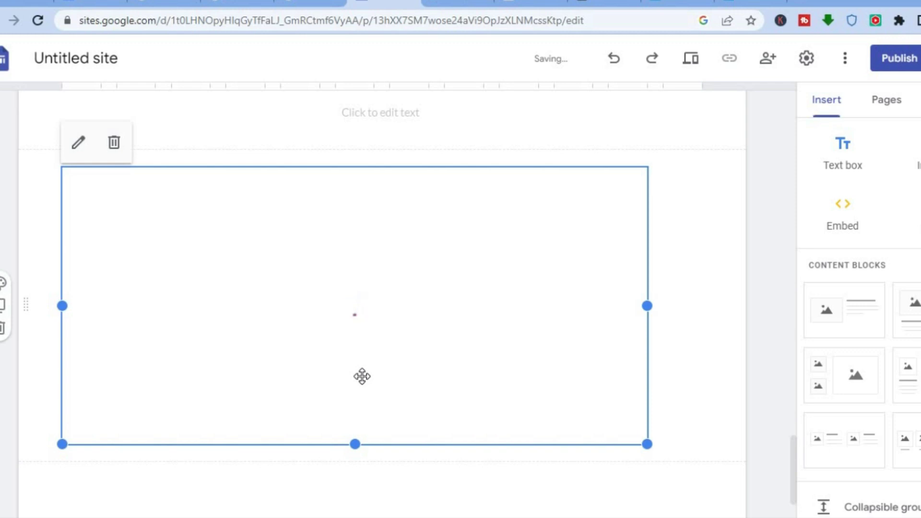
{"action": "left_click_drag", "start_coordinate": [358, 445], "coordinate": [354, 349]}
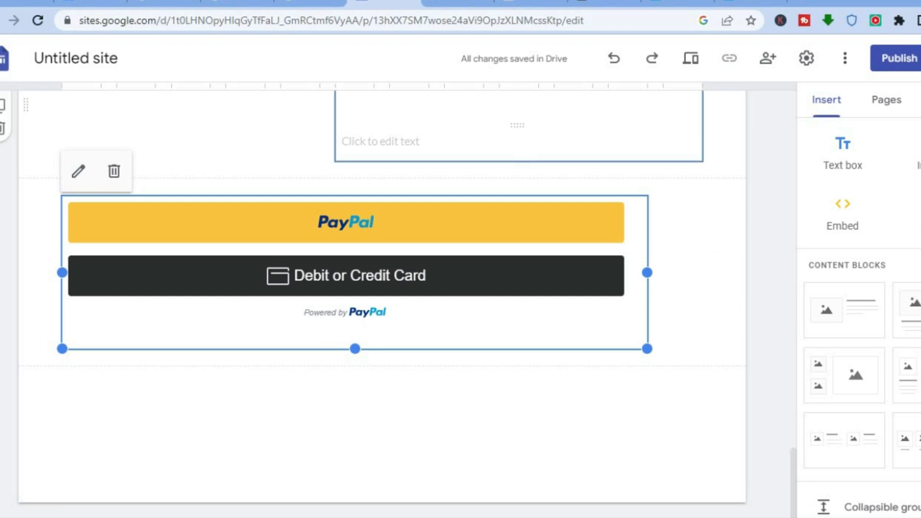
Copy the Amazon SiteStripe short text link for the ViewSonic PA503X projector page.
{"action": "left_click", "coordinate": [532, 3]}
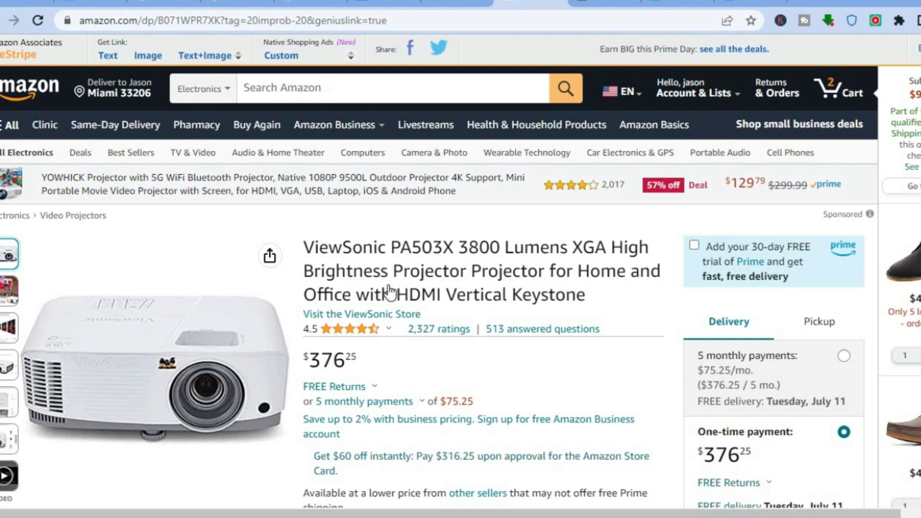
{"action": "left_click", "coordinate": [108, 57]}
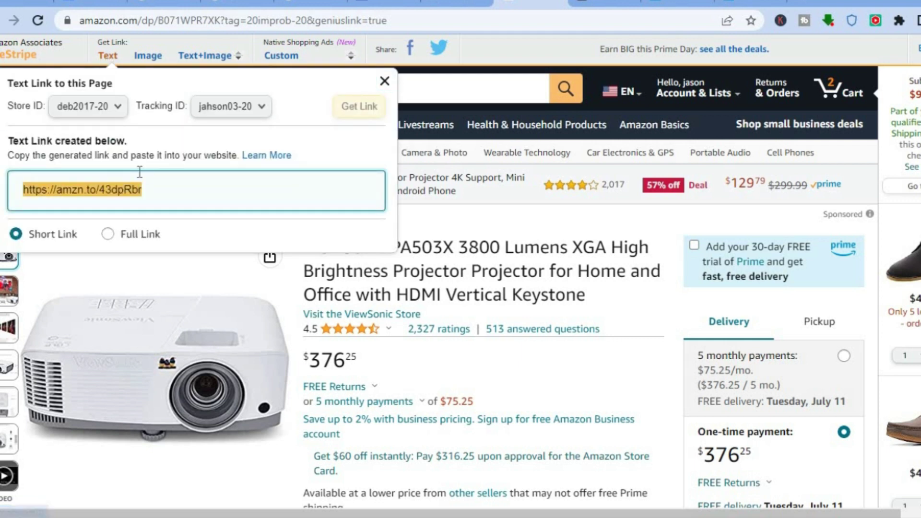
{"action": "right_click", "coordinate": [119, 196]}
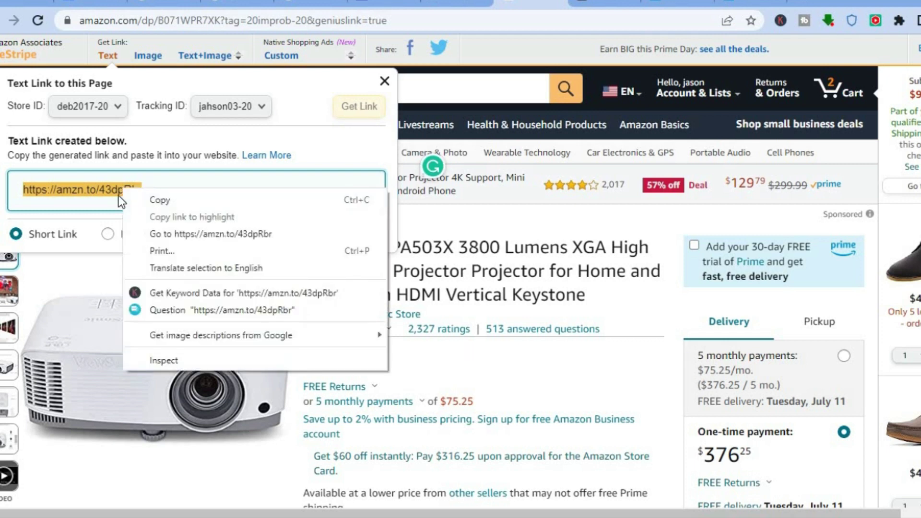
{"action": "left_click", "coordinate": [168, 206]}
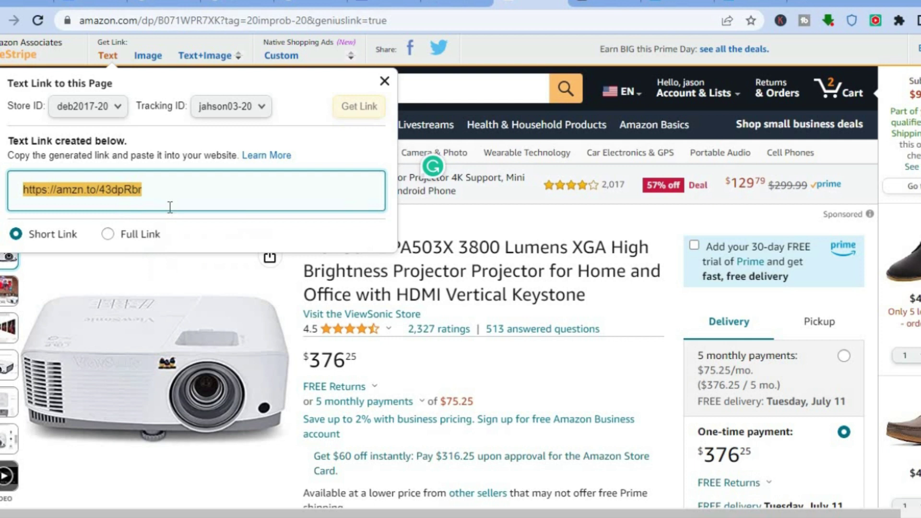
{"action": "left_click", "coordinate": [368, 2]}
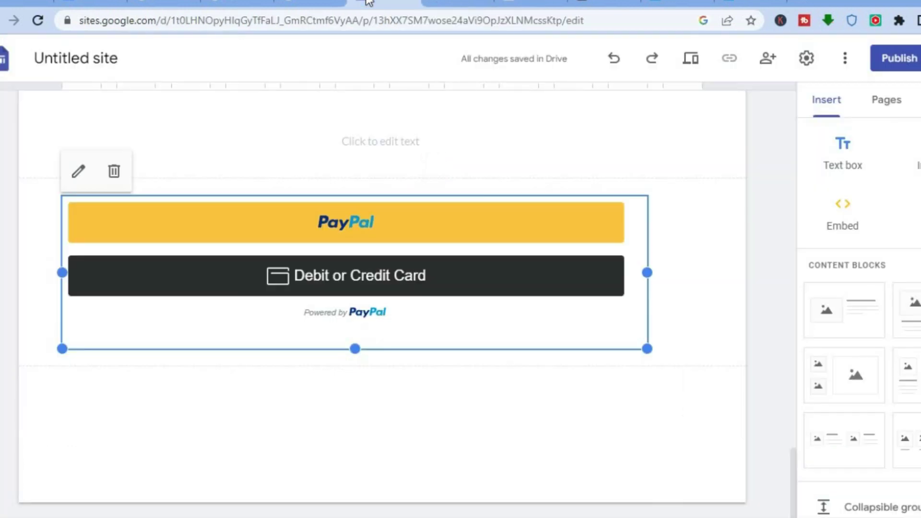
{"action": "left_click", "coordinate": [427, 387]}
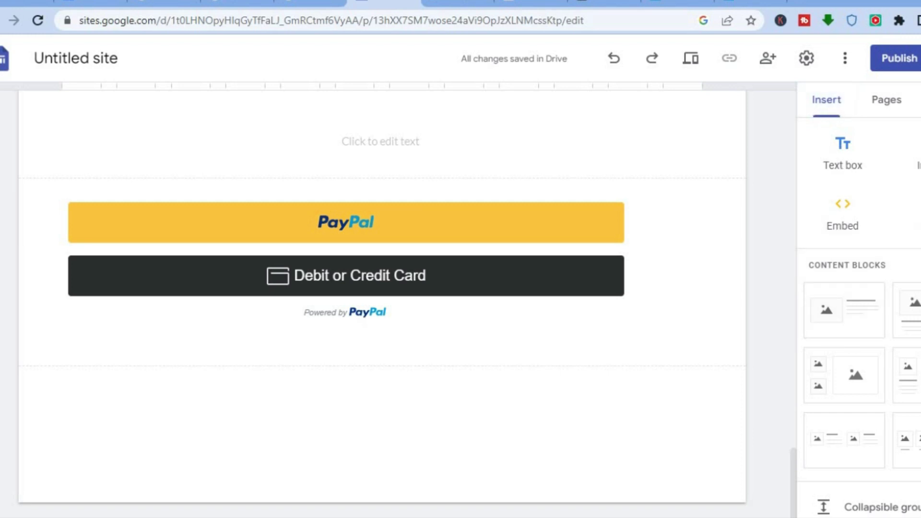
{"action": "scroll", "coordinate": [859, 317], "scroll_direction": "down", "scroll_amount": 6}
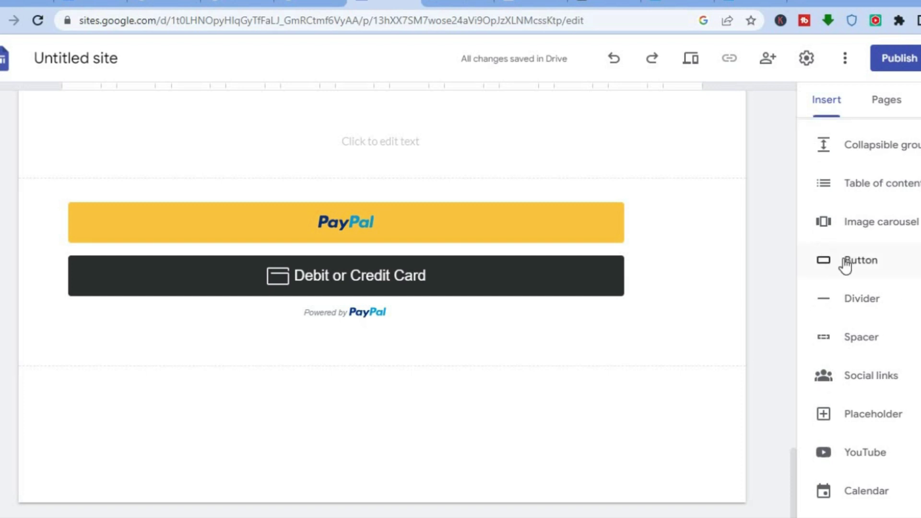
Insert a button named BUY NOW linked to the pasted amzn.to short link.
{"action": "left_click", "coordinate": [840, 266]}
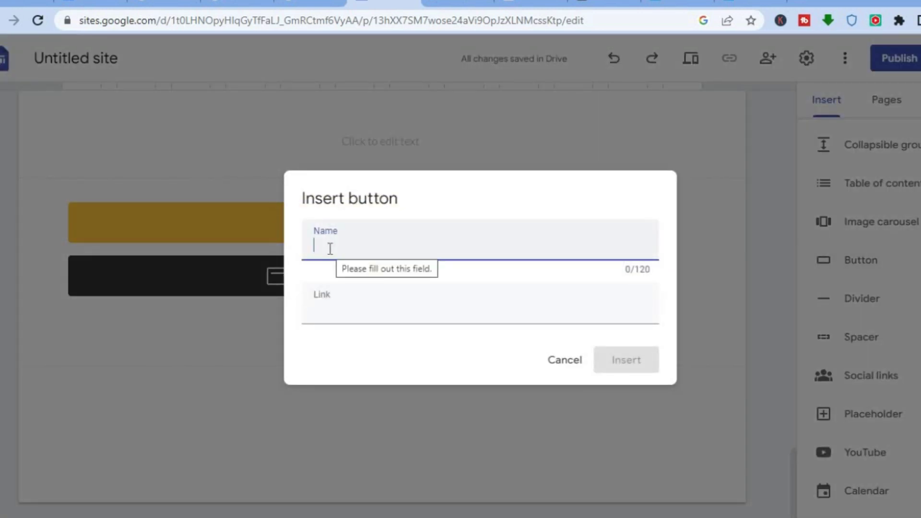
{"action": "type", "text": "BUY"}
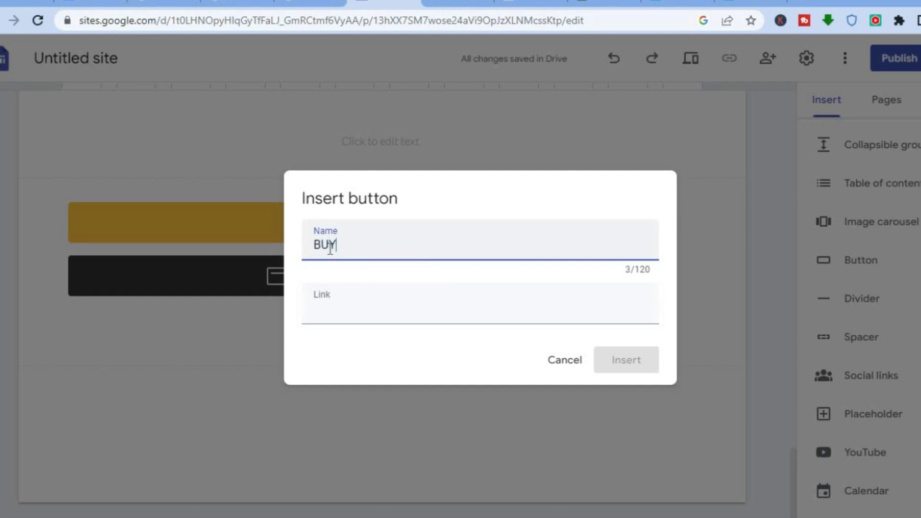
{"action": "type", "text": " NOS"}
{"action": "key", "text": "BackSpace"}
{"action": "type", "text": "W"}
{"action": "left_click", "coordinate": [329, 310]}
{"action": "right_click", "coordinate": [328, 309]}
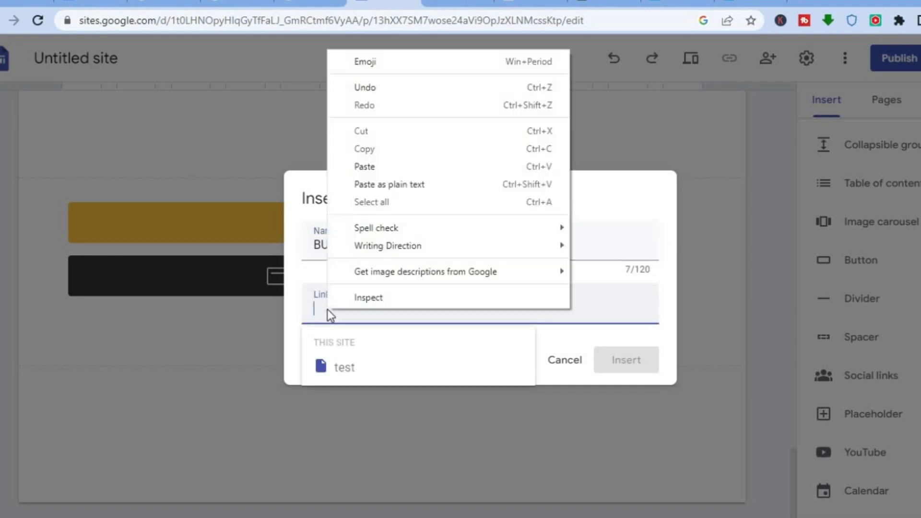
{"action": "left_click", "coordinate": [385, 165]}
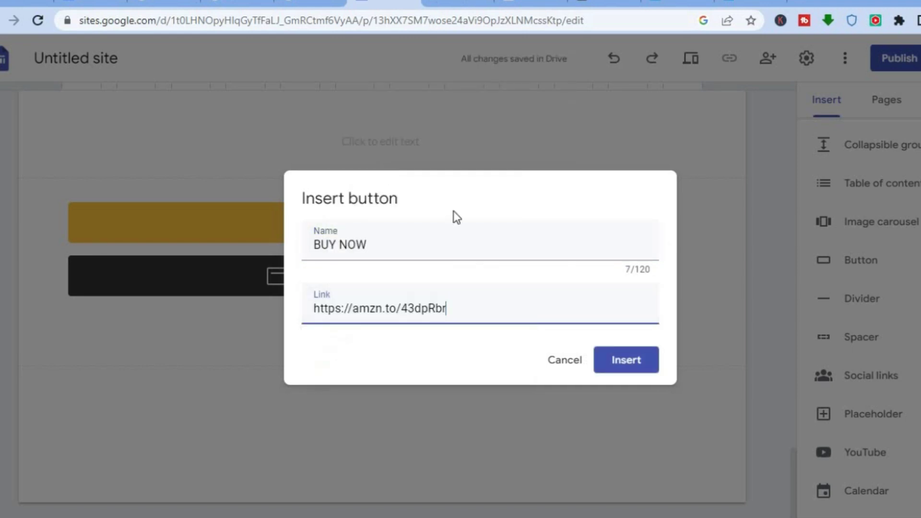
{"action": "left_click", "coordinate": [632, 358]}
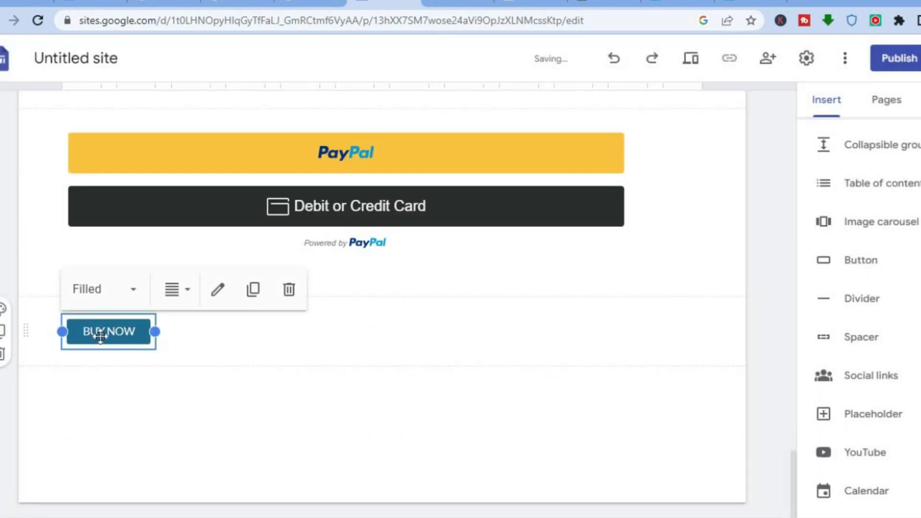
Centre the BUY NOW button, try the Outlined style, then restore Filled.
{"action": "left_click_drag", "start_coordinate": [134, 329], "coordinate": [339, 347]}
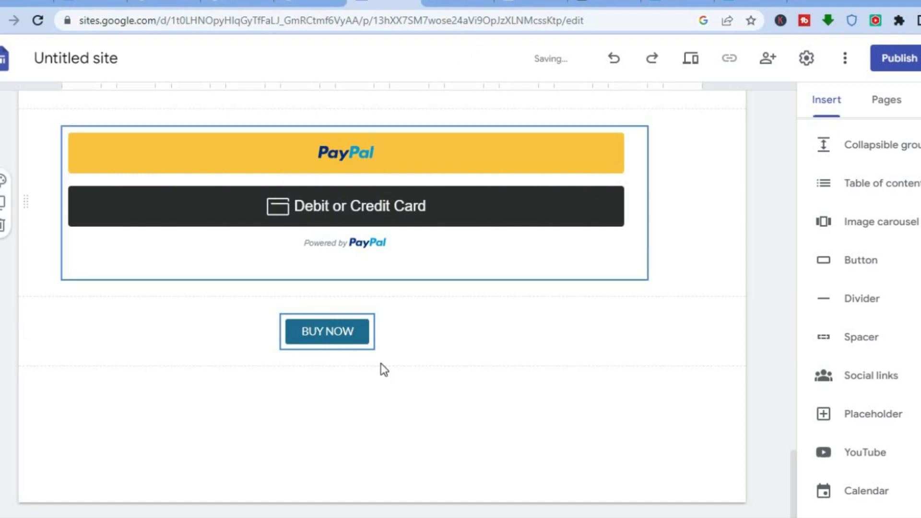
{"action": "left_click", "coordinate": [318, 336]}
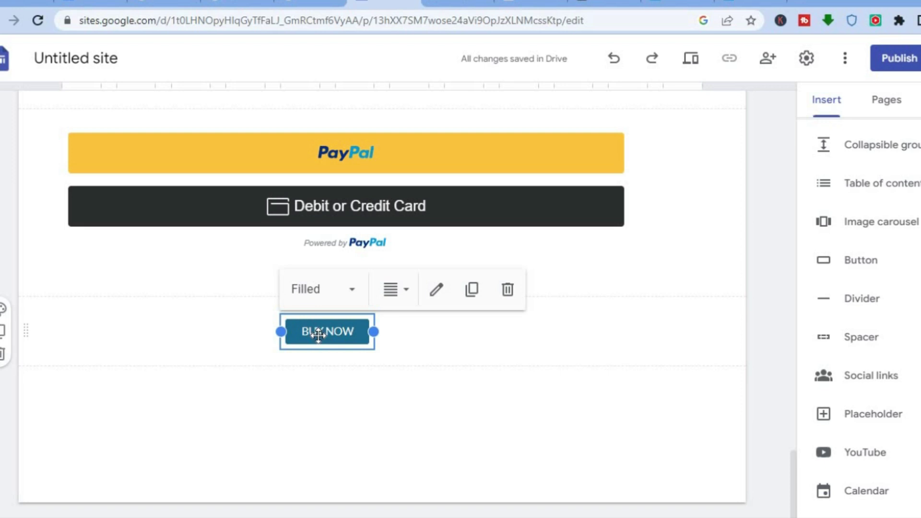
{"action": "left_click", "coordinate": [353, 294]}
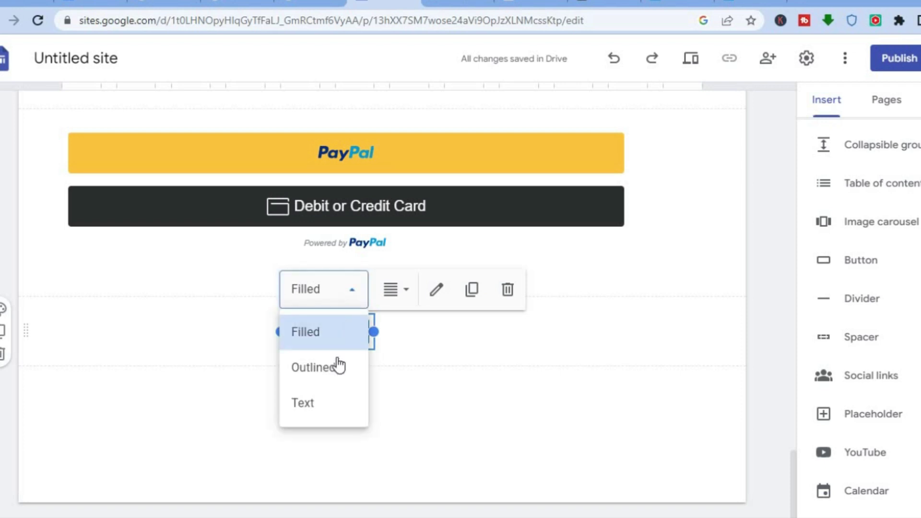
{"action": "left_click", "coordinate": [320, 379]}
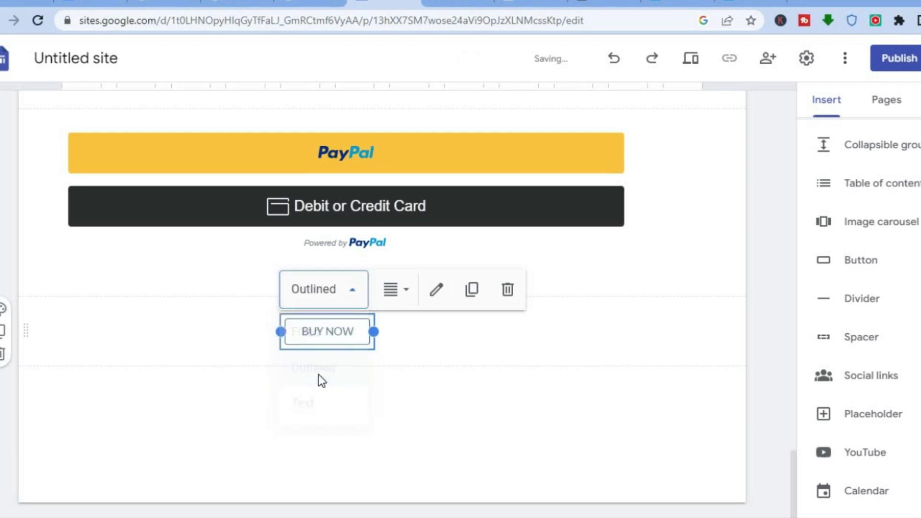
{"action": "left_click", "coordinate": [343, 297]}
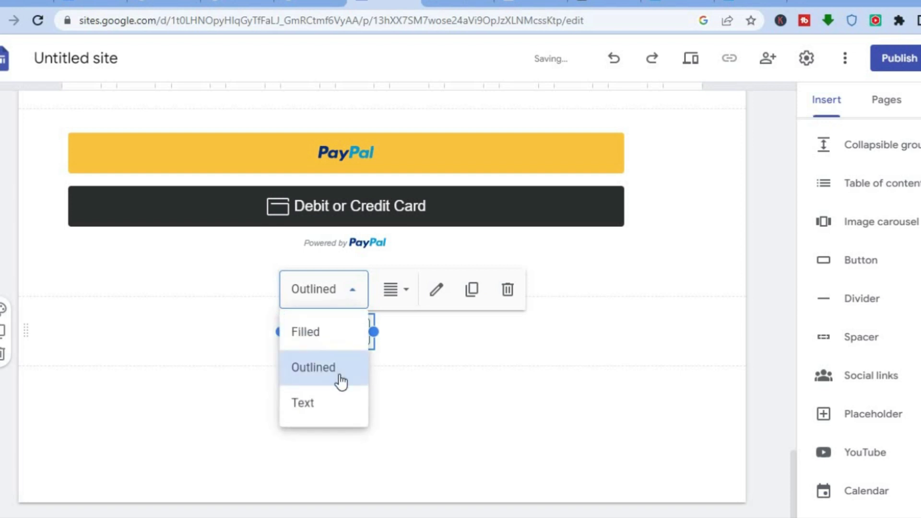
{"action": "left_click", "coordinate": [329, 336]}
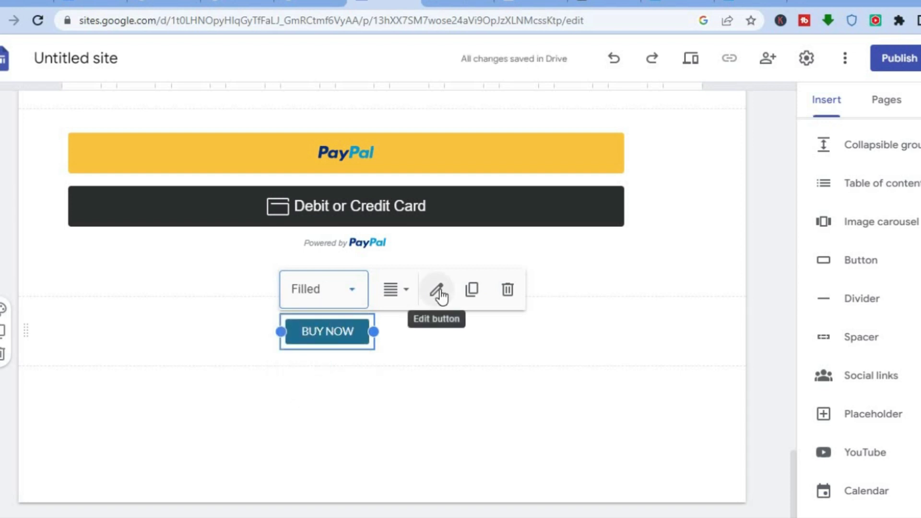
Reopen the BUY NOW button settings and confirm its name and link unchanged.
{"action": "left_click", "coordinate": [437, 291]}
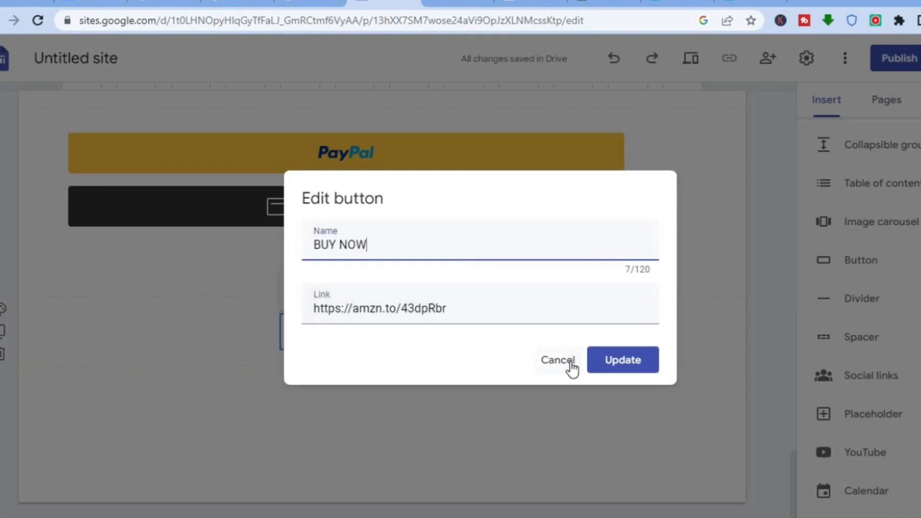
{"action": "left_click", "coordinate": [624, 360]}
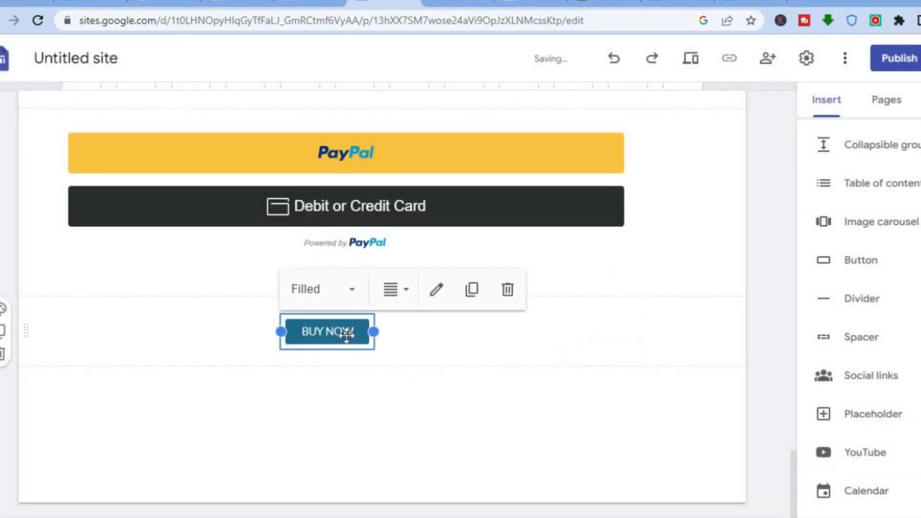
{"action": "double_click", "coordinate": [328, 333]}
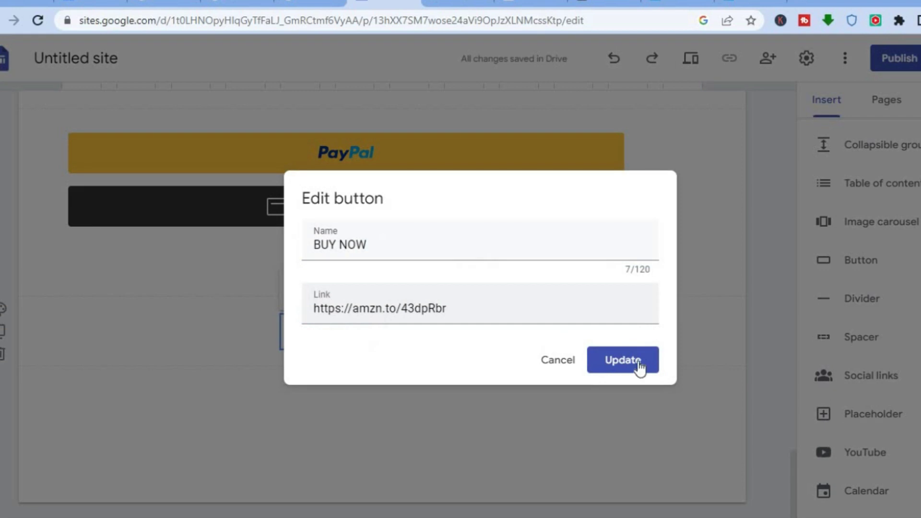
{"action": "left_click", "coordinate": [638, 362]}
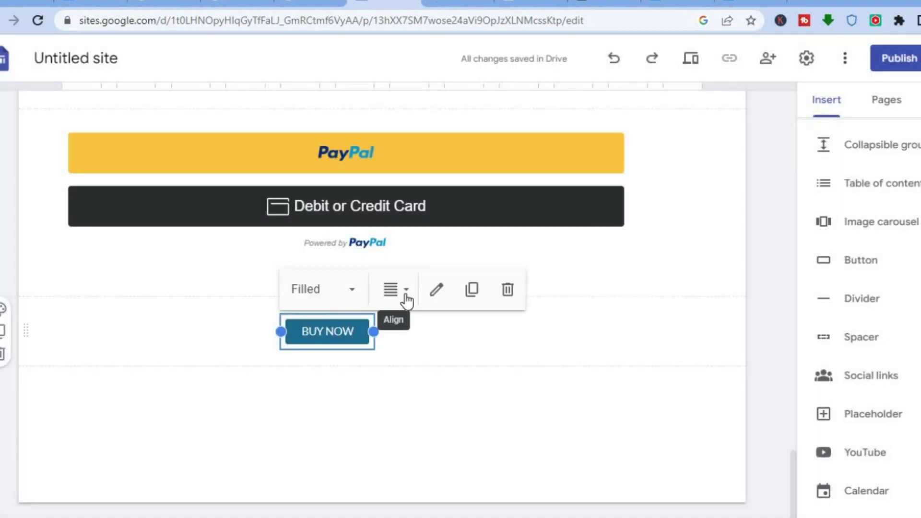
Close the button styling options, deselect the section, and switch to the Ecwid website.
{"action": "left_click", "coordinate": [351, 293]}
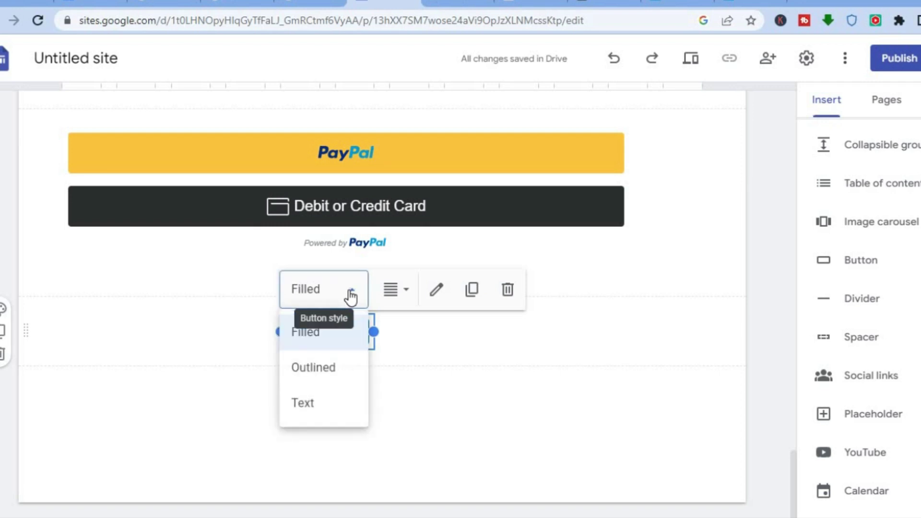
{"action": "left_click", "coordinate": [397, 336]}
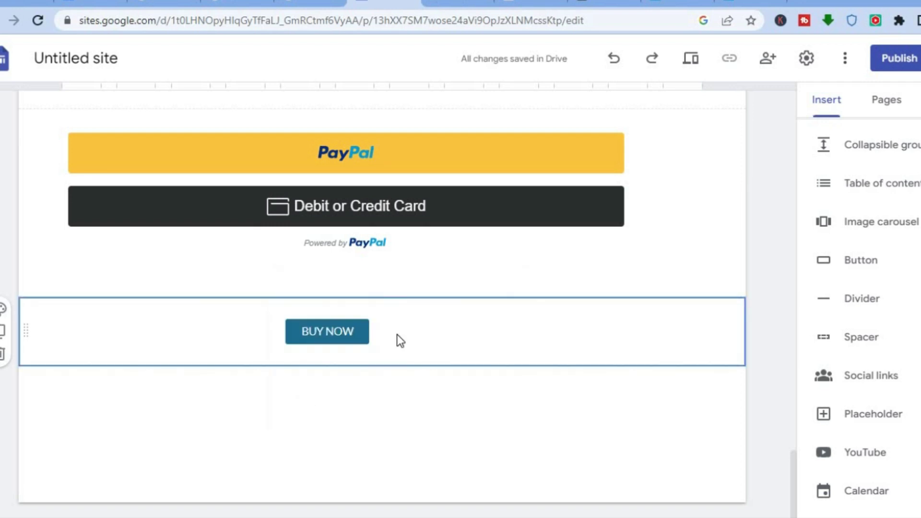
{"action": "left_click", "coordinate": [360, 427]}
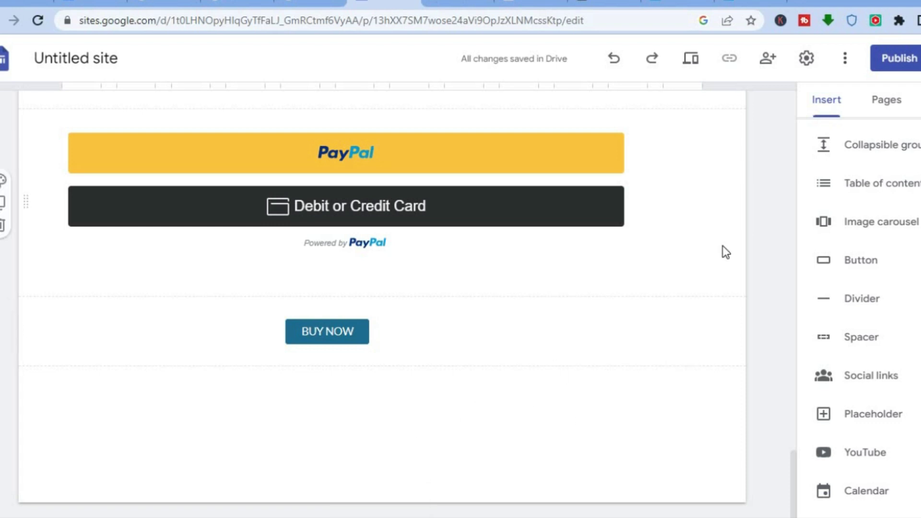
{"action": "left_click", "coordinate": [601, 3]}
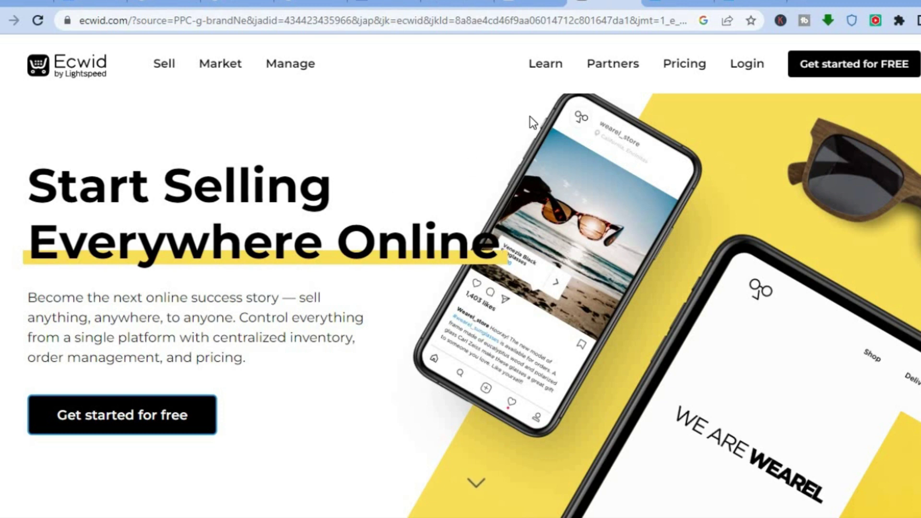
Review Ecwid's Free, Venture, Business and Unlimited pricing plans, then switch to the store dashboard.
{"action": "left_click", "coordinate": [694, 70]}
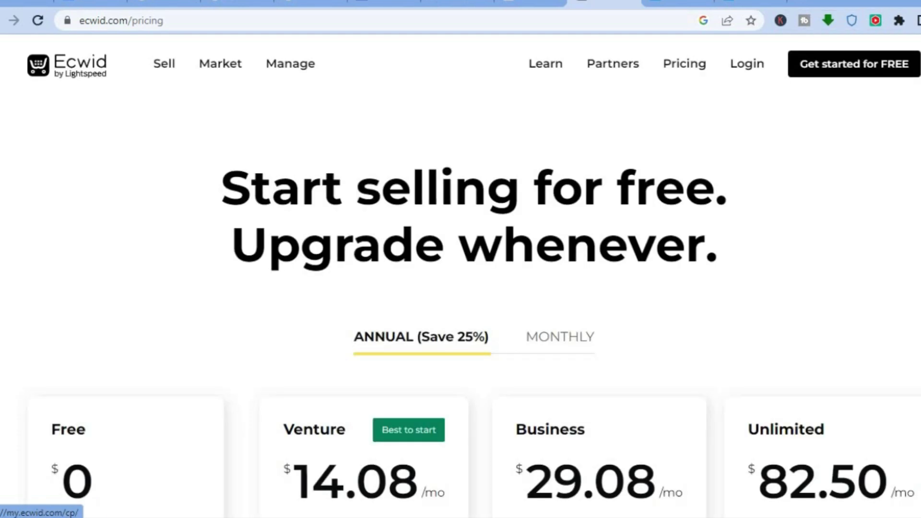
{"action": "scroll", "coordinate": [460, 288], "scroll_direction": "down", "scroll_amount": 2}
{"action": "scroll", "coordinate": [197, 214], "scroll_direction": "down", "scroll_amount": 3}
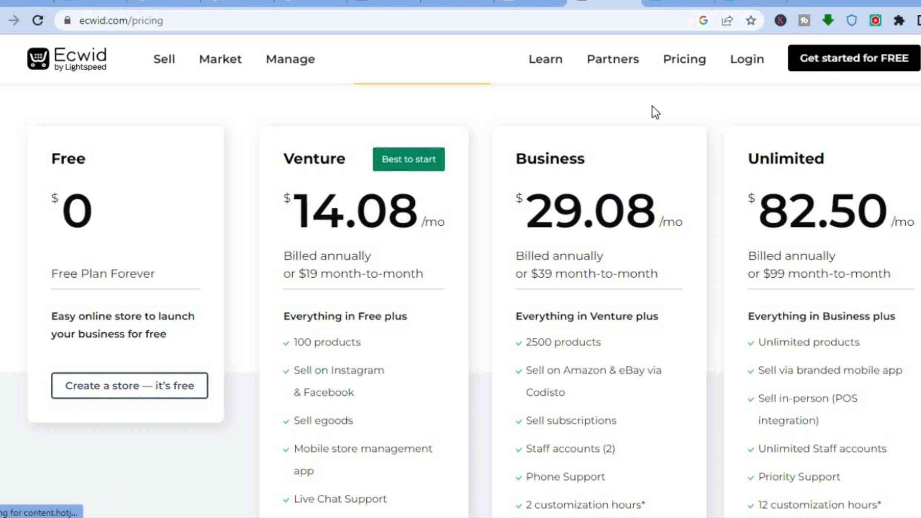
{"action": "left_click", "coordinate": [671, 3]}
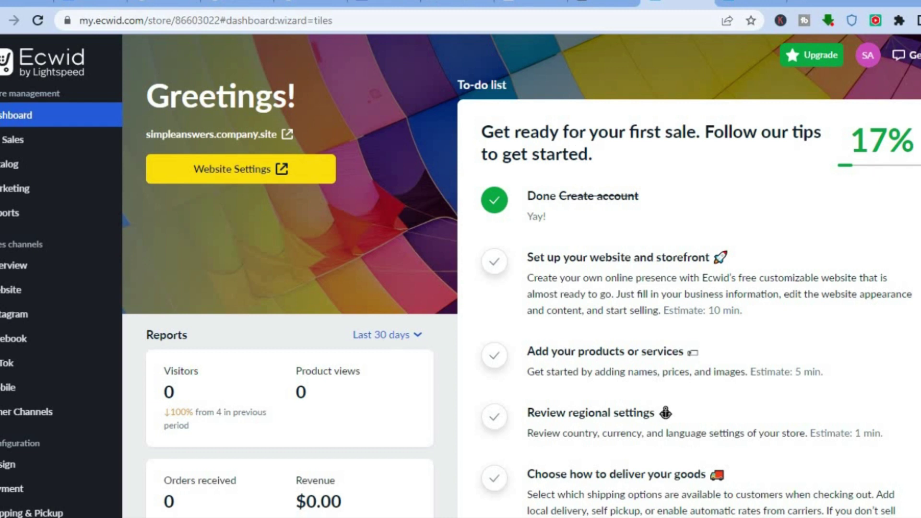
Open Ecwid's App Market from the Apps sidebar menu to see recommended apps like Google Shopping and Printful.
{"action": "scroll", "coordinate": [461, 274], "scroll_direction": "down", "scroll_amount": 3}
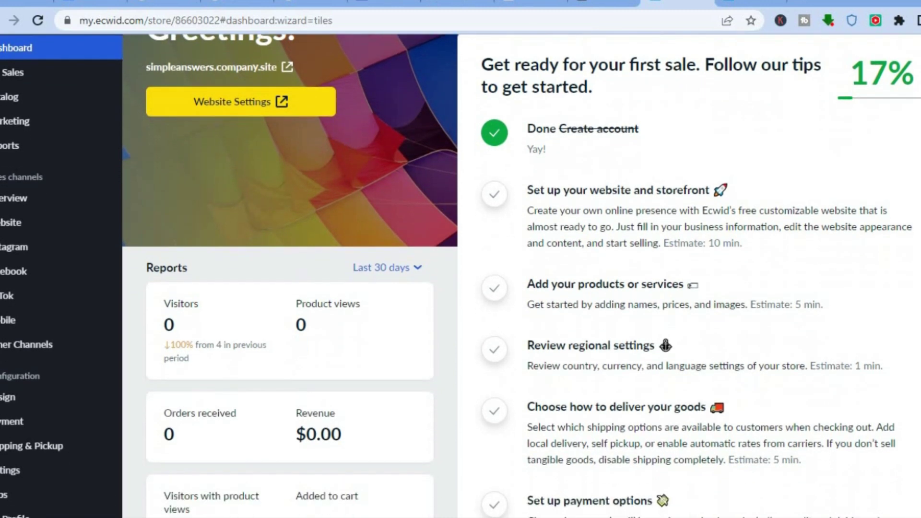
{"action": "scroll", "coordinate": [361, 292], "scroll_direction": "down", "scroll_amount": 2}
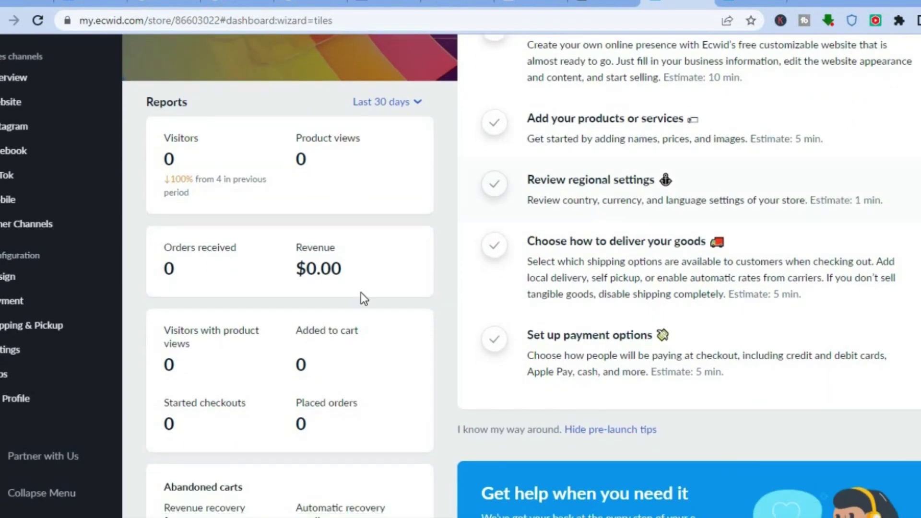
{"action": "mouse_move", "coordinate": [17, 379]}
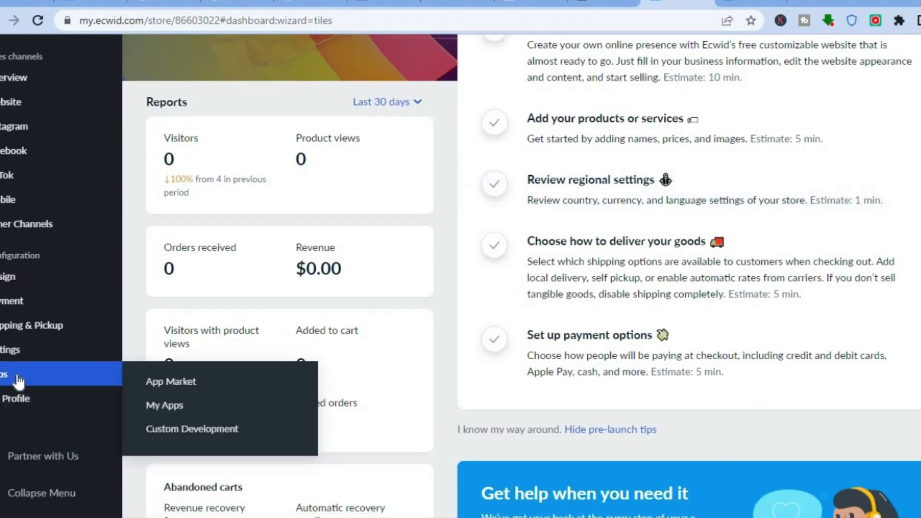
{"action": "left_click", "coordinate": [171, 384]}
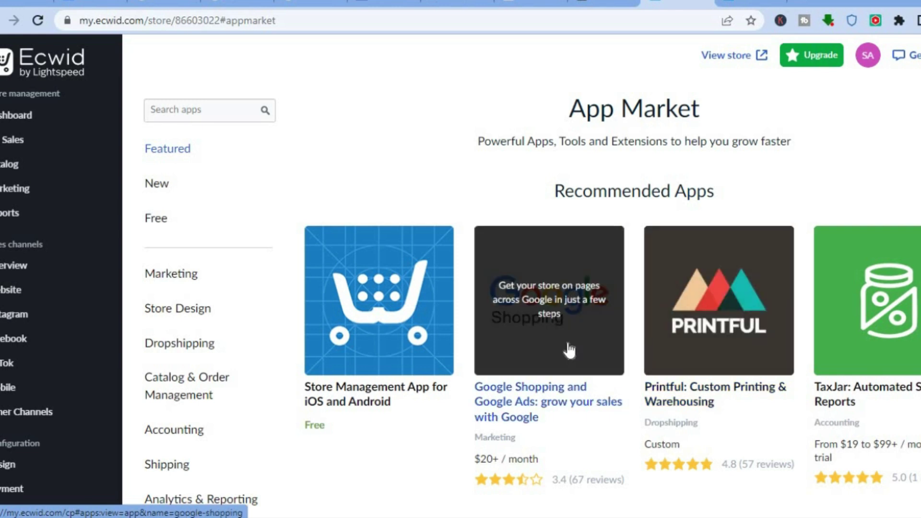
Find Sup Dropshipping under the Dropshipping app category and launch it with Open app.
{"action": "left_click", "coordinate": [190, 344]}
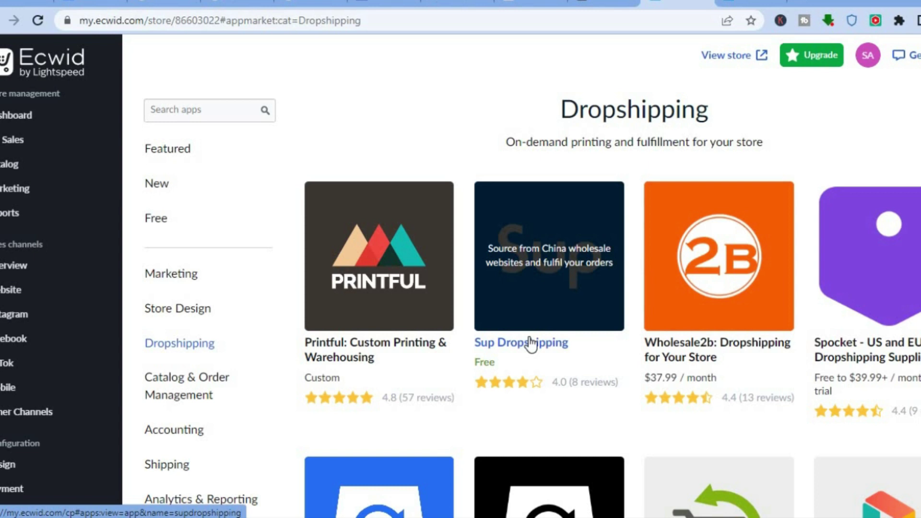
{"action": "left_click", "coordinate": [528, 344]}
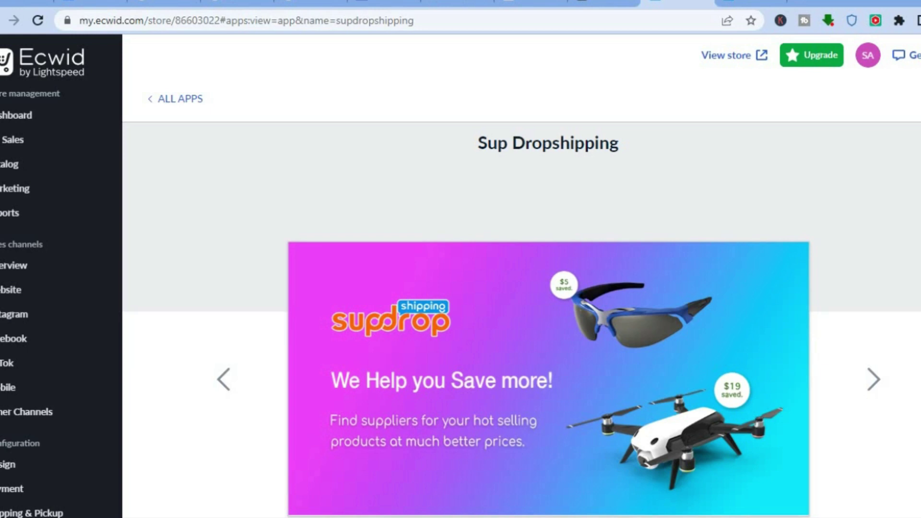
{"action": "scroll", "coordinate": [522, 288], "scroll_direction": "down", "scroll_amount": 3}
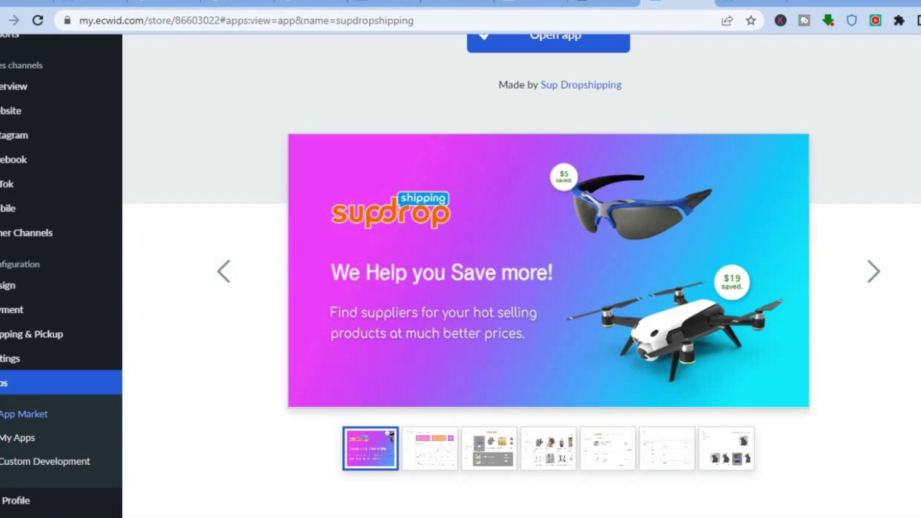
{"action": "scroll", "coordinate": [521, 276], "scroll_direction": "up", "scroll_amount": 2}
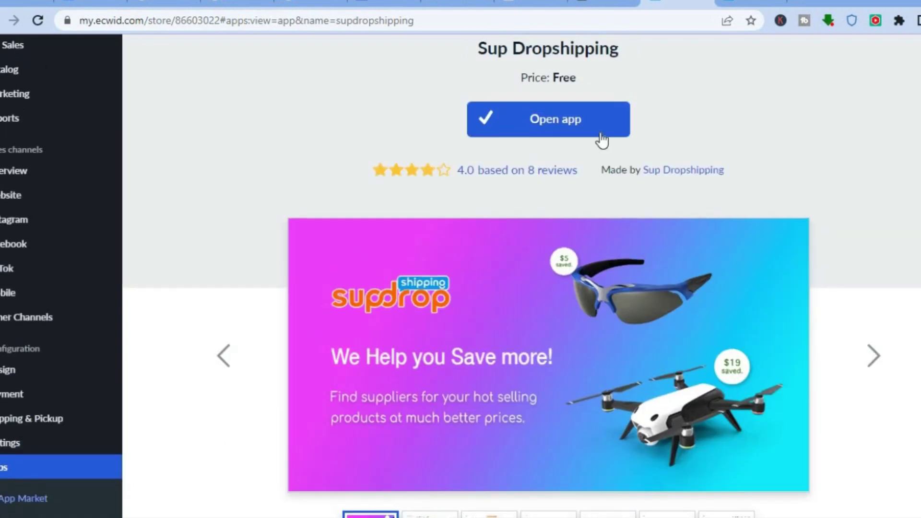
{"action": "left_click", "coordinate": [577, 132]}
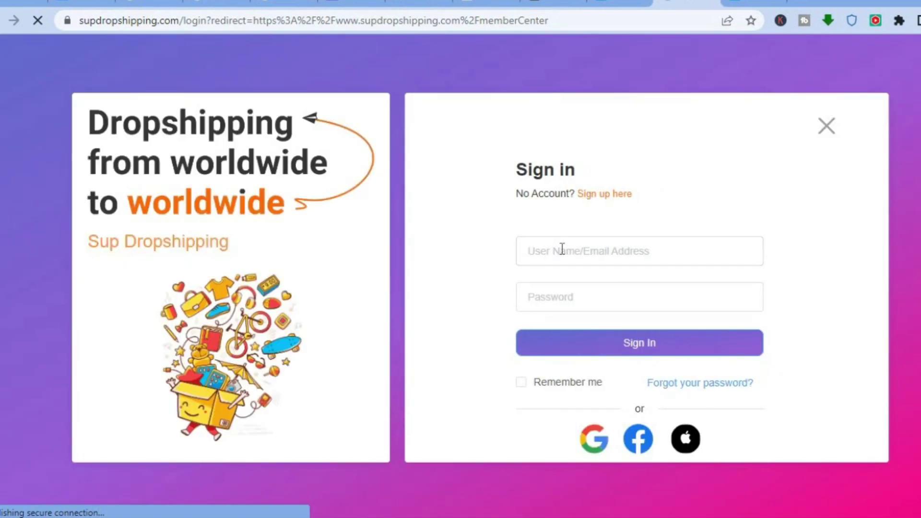
Go back to the my.ecwid.com tab showing the free Sup Dropshipping app listing, rated 4.0.
{"action": "left_click", "coordinate": [619, 6]}
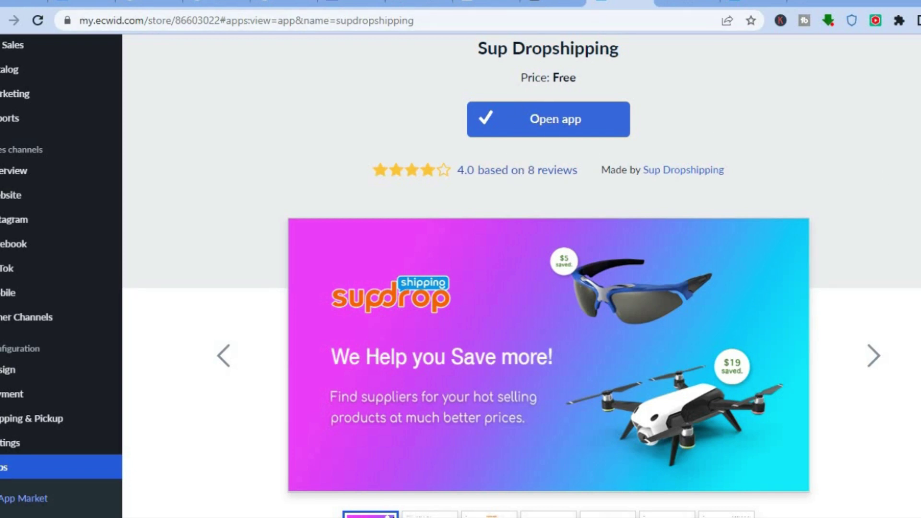
{"action": "scroll", "coordinate": [521, 276], "scroll_direction": "up", "scroll_amount": 2}
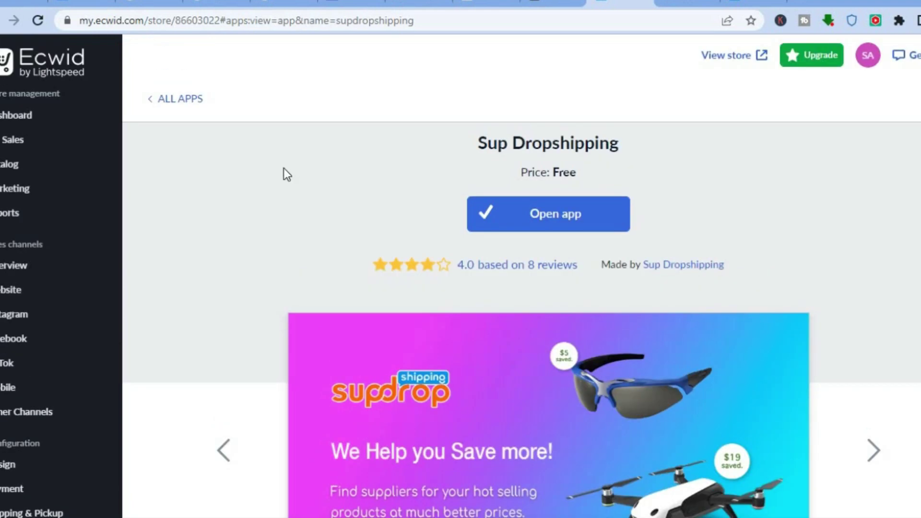
Open Catalog > Products and browse the list, including the $28.79 smart watch and SAMPLE items.
{"action": "mouse_move", "coordinate": [63, 166]}
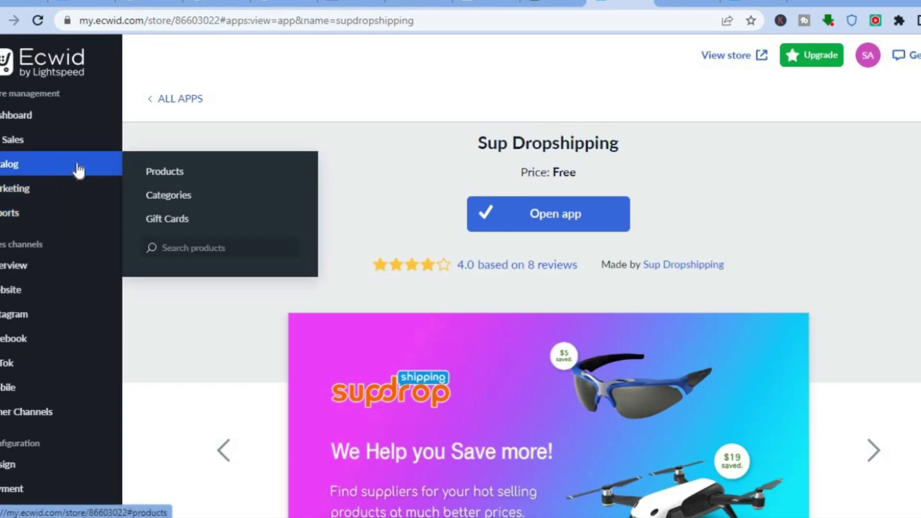
{"action": "left_click", "coordinate": [167, 178]}
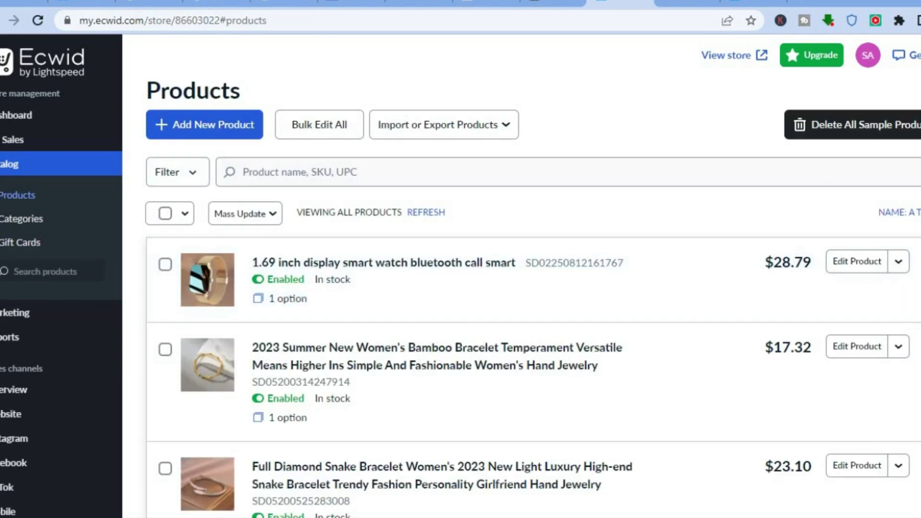
{"action": "scroll", "coordinate": [916, 124], "scroll_direction": "down", "scroll_amount": 3}
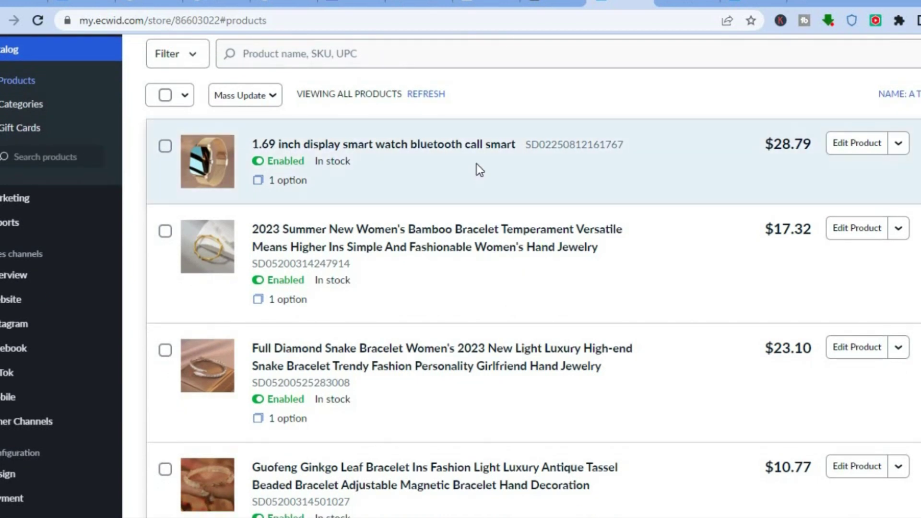
{"action": "scroll", "coordinate": [528, 288], "scroll_direction": "down", "scroll_amount": 5}
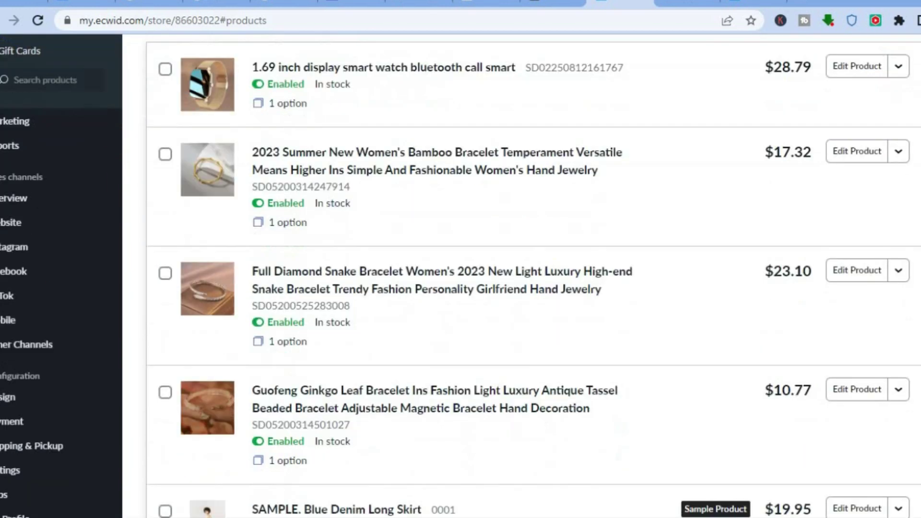
{"action": "scroll", "coordinate": [528, 288], "scroll_direction": "up", "scroll_amount": 2}
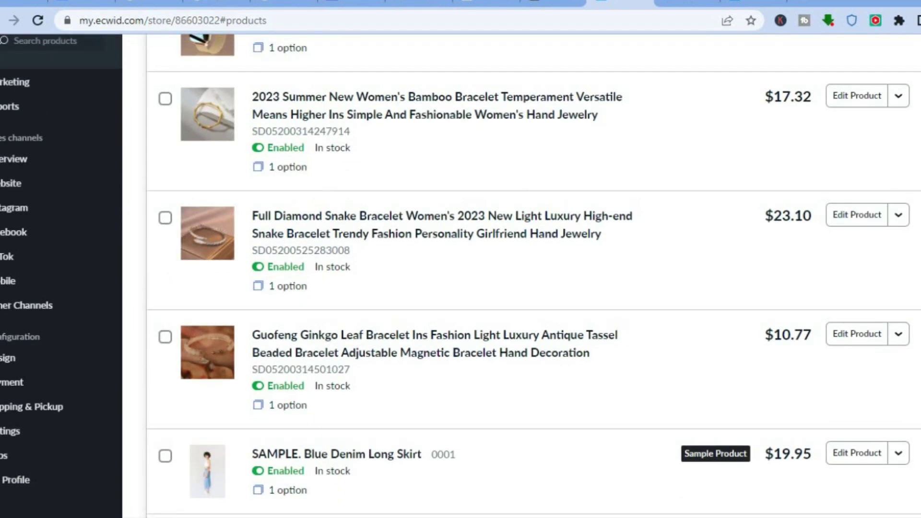
{"action": "scroll", "coordinate": [527, 288], "scroll_direction": "up", "scroll_amount": 2}
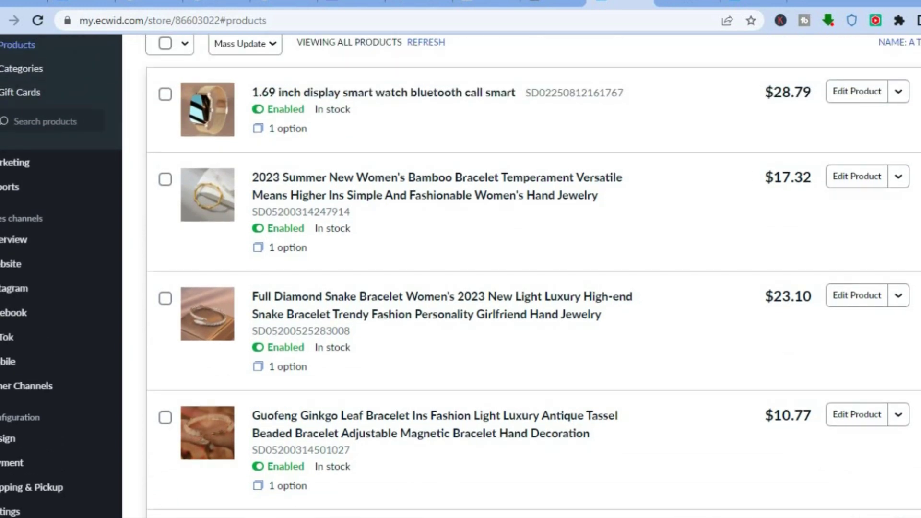
{"action": "scroll", "coordinate": [528, 288], "scroll_direction": "down", "scroll_amount": 4}
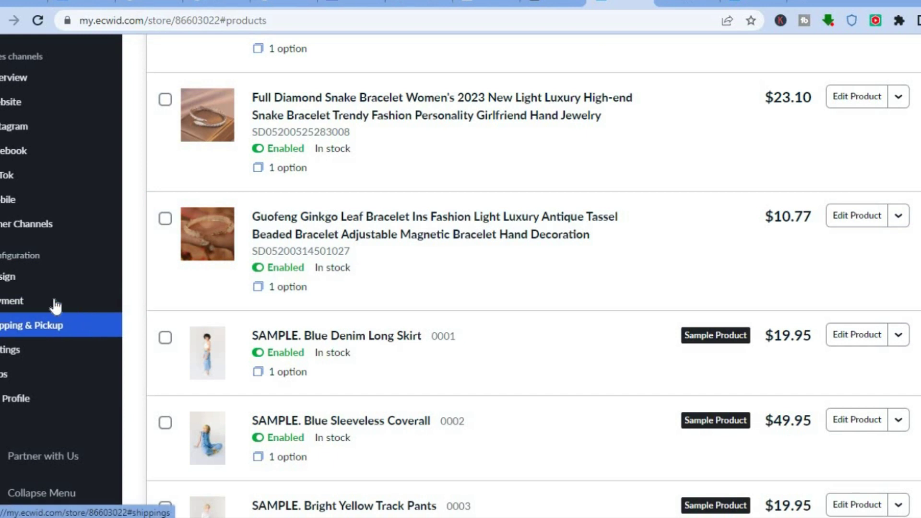
{"action": "left_click", "coordinate": [46, 303]}
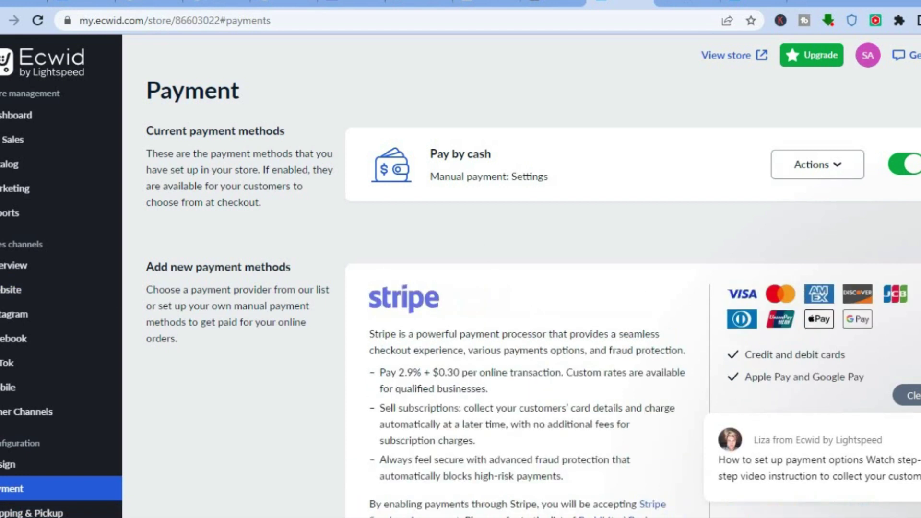
{"action": "scroll", "coordinate": [453, 346], "scroll_direction": "down", "scroll_amount": 4}
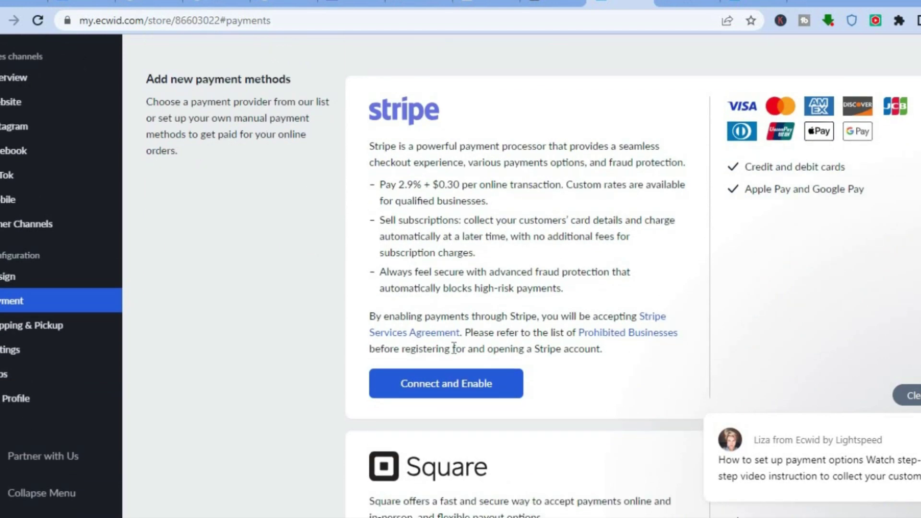
{"action": "scroll", "coordinate": [634, 276], "scroll_direction": "down", "scroll_amount": 6}
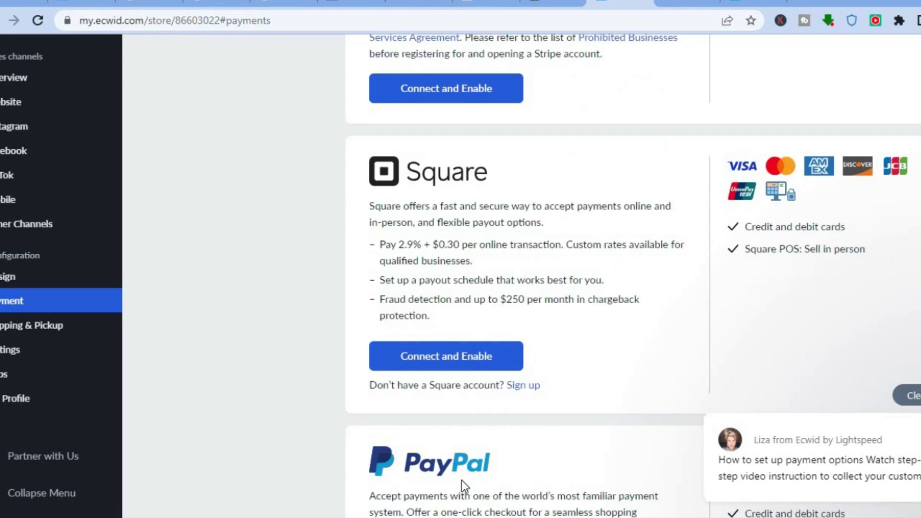
{"action": "scroll", "coordinate": [633, 276], "scroll_direction": "down", "scroll_amount": 8}
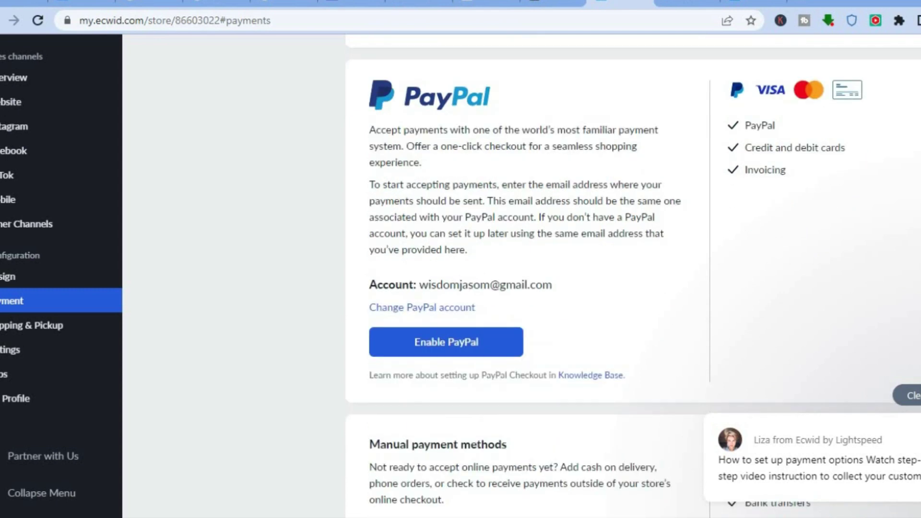
{"action": "scroll", "coordinate": [634, 276], "scroll_direction": "down", "scroll_amount": 3}
{"action": "scroll", "coordinate": [633, 276], "scroll_direction": "up", "scroll_amount": 11}
{"action": "scroll", "coordinate": [634, 277], "scroll_direction": "up", "scroll_amount": 4}
{"action": "scroll", "coordinate": [633, 277], "scroll_direction": "down", "scroll_amount": 16}
{"action": "scroll", "coordinate": [634, 276], "scroll_direction": "up", "scroll_amount": 3}
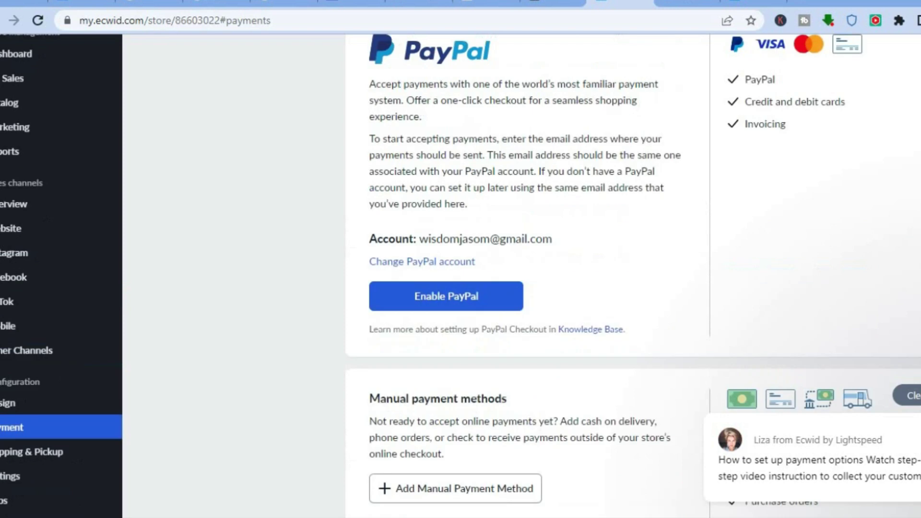
{"action": "scroll", "coordinate": [634, 277], "scroll_direction": "up", "scroll_amount": 20}
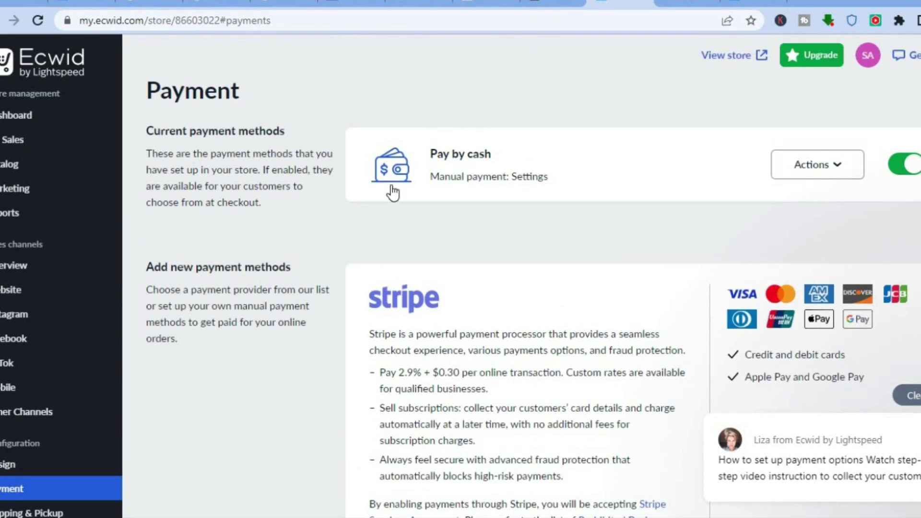
{"action": "mouse_move", "coordinate": [52, 298]}
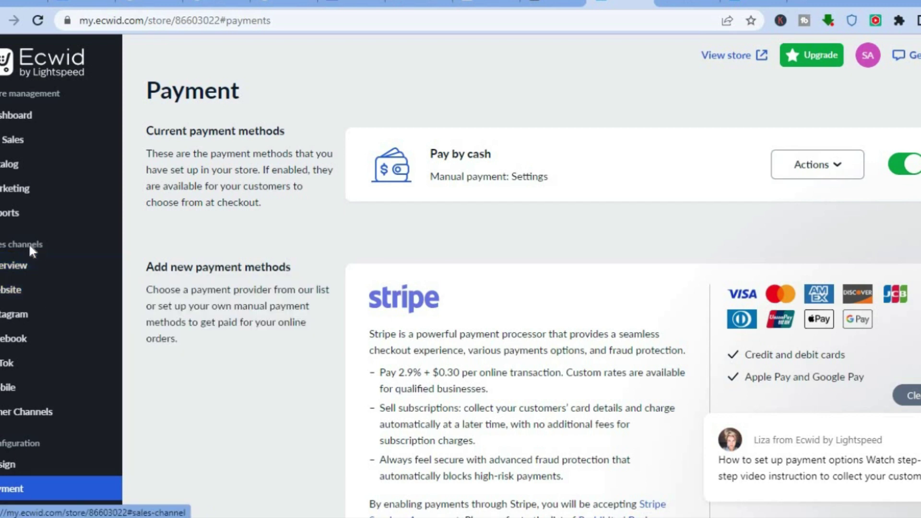
Open Sales channels Overview and scroll to the Sell on your website options like Custom website.
{"action": "left_click", "coordinate": [23, 276]}
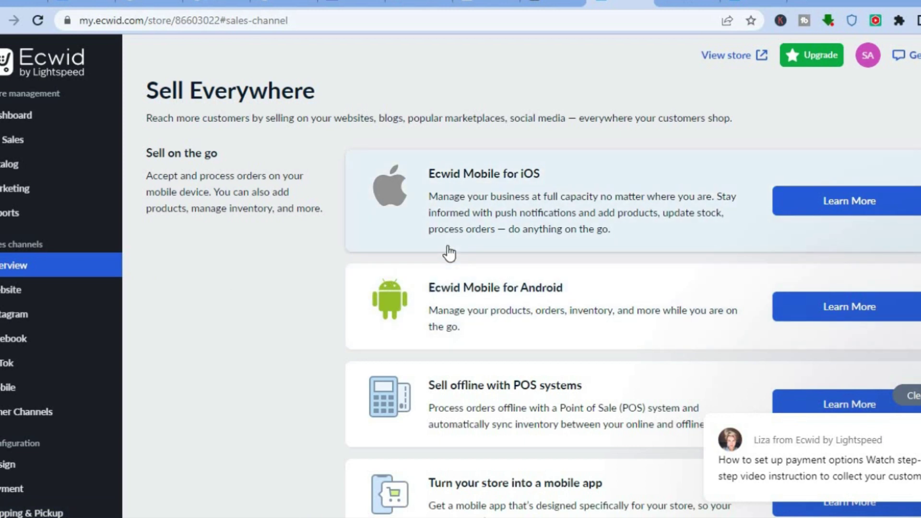
{"action": "scroll", "coordinate": [528, 288], "scroll_direction": "down", "scroll_amount": 20}
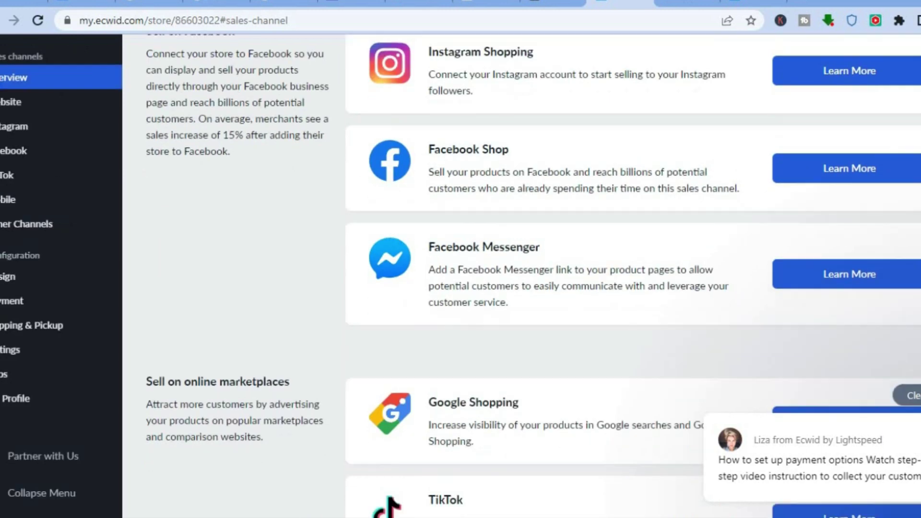
{"action": "scroll", "coordinate": [868, 311], "scroll_direction": "down", "scroll_amount": 3}
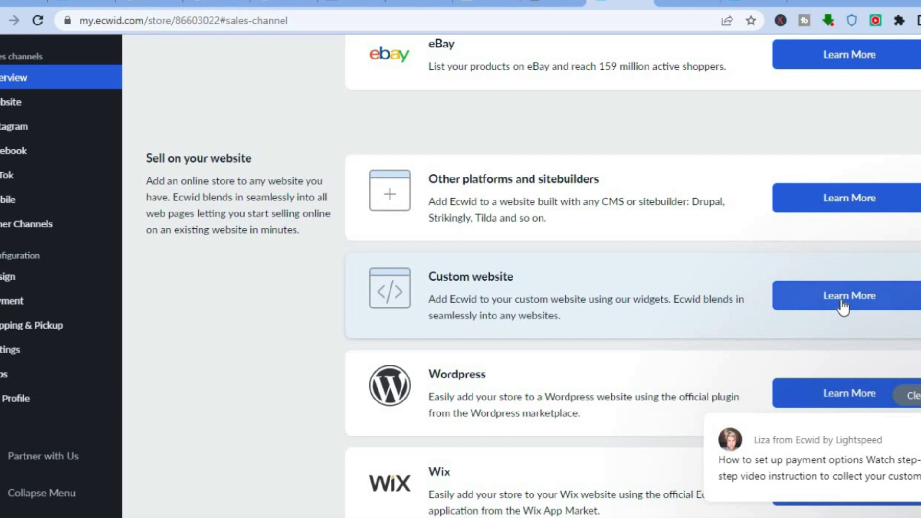
Copy the Custom website integration code from Ecwid's setup guide and return to the Google Sites tab.
{"action": "left_click", "coordinate": [843, 305]}
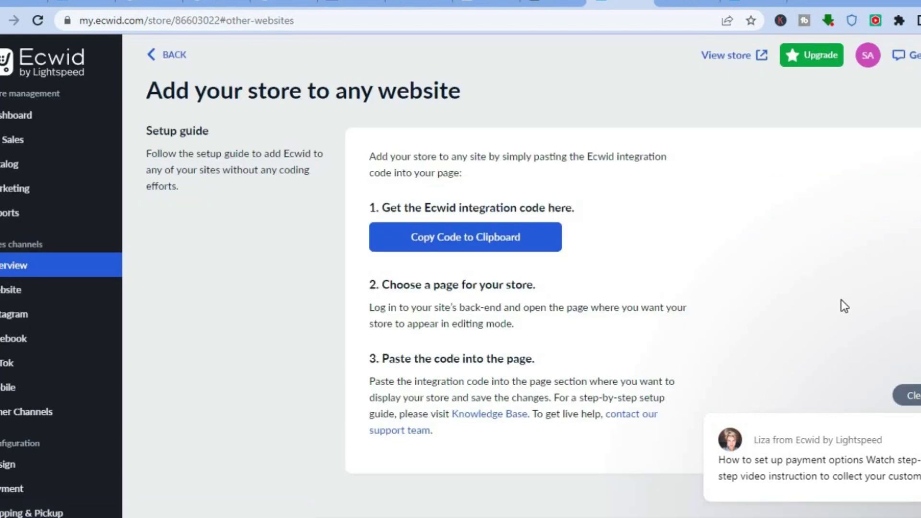
{"action": "left_click", "coordinate": [475, 253]}
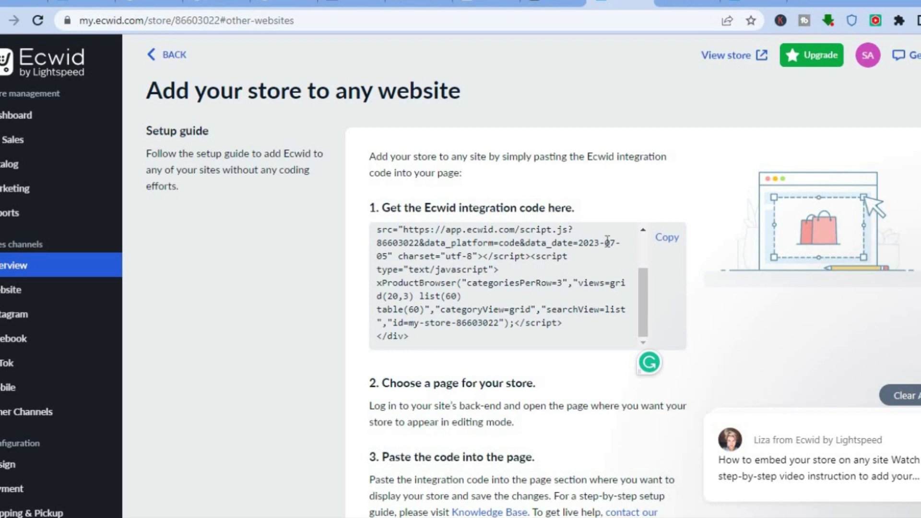
{"action": "left_click", "coordinate": [666, 239]}
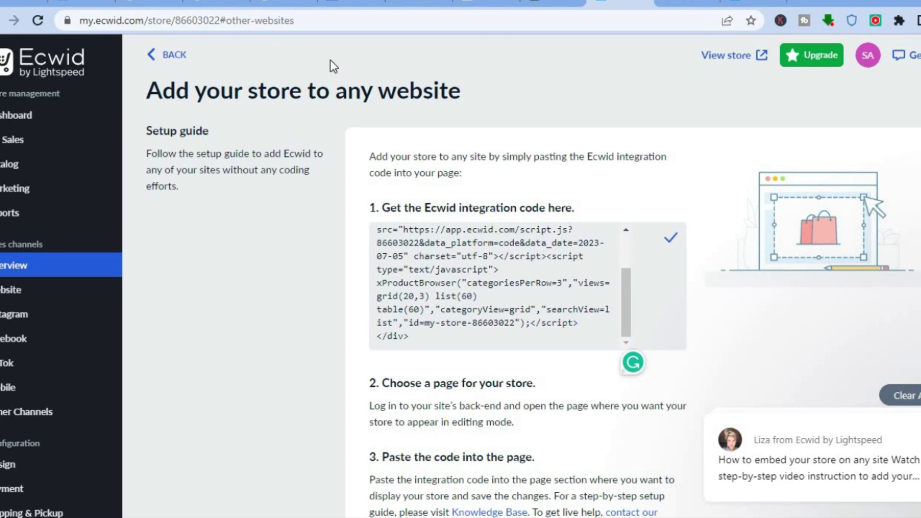
{"action": "left_click", "coordinate": [343, 5]}
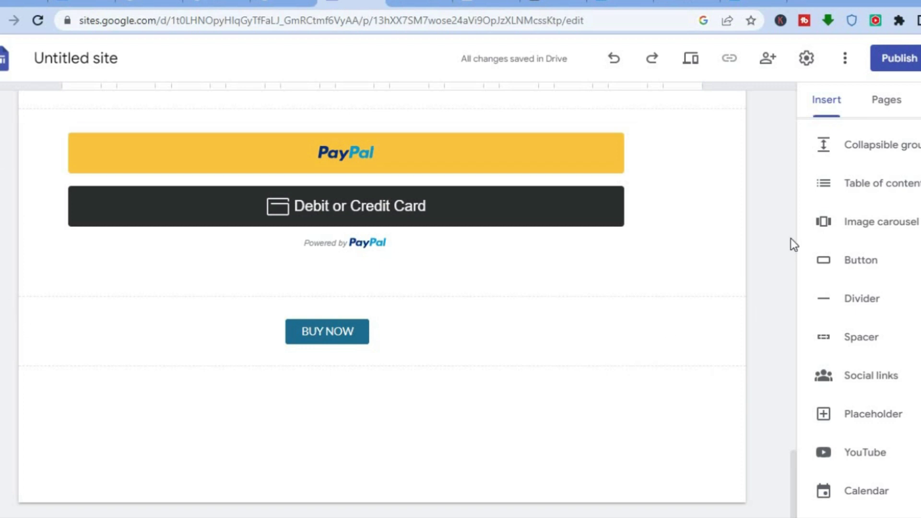
Create a new Full page embed page named 'STORE' from the Pages panel.
{"action": "left_click", "coordinate": [886, 109]}
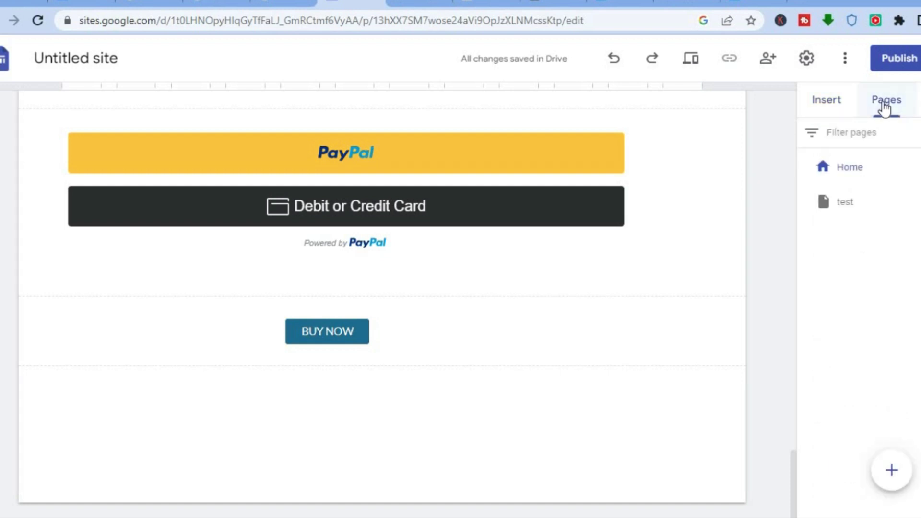
{"action": "mouse_move", "coordinate": [885, 471]}
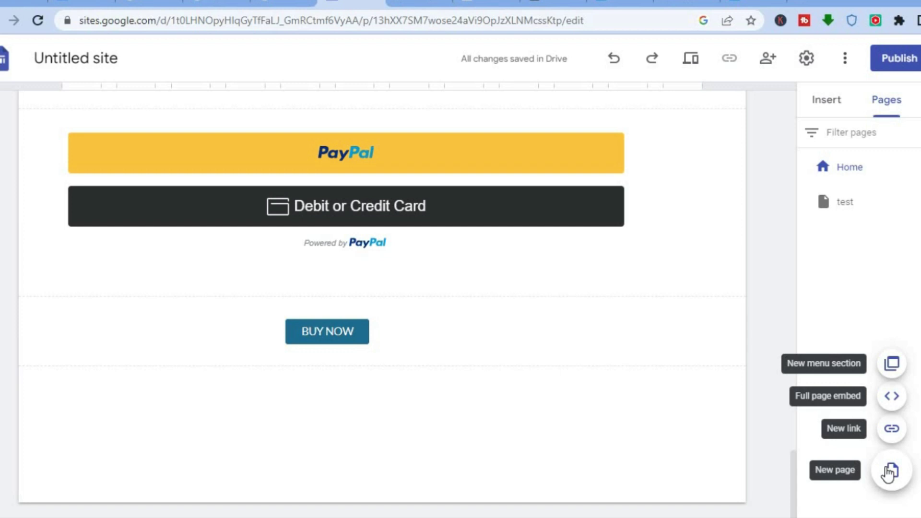
{"action": "left_click", "coordinate": [888, 397]}
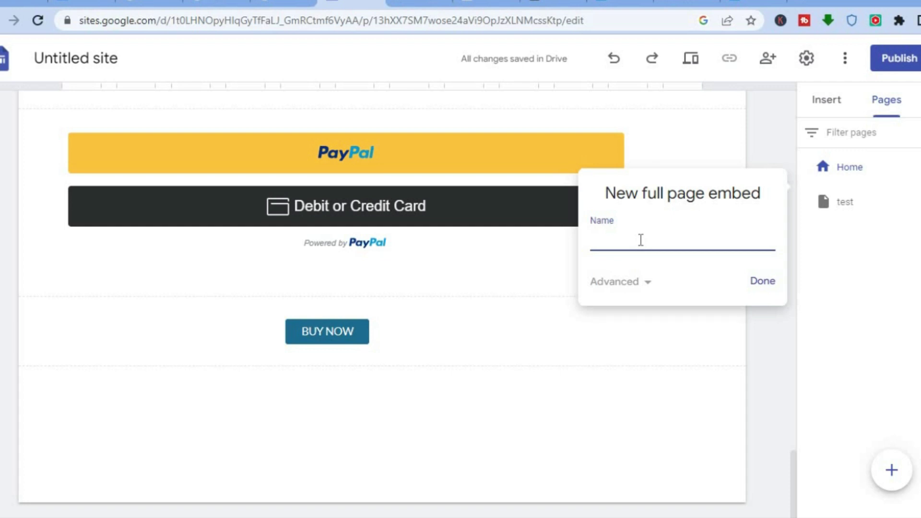
{"action": "type", "text": "STORE"}
{"action": "left_click", "coordinate": [771, 282]}
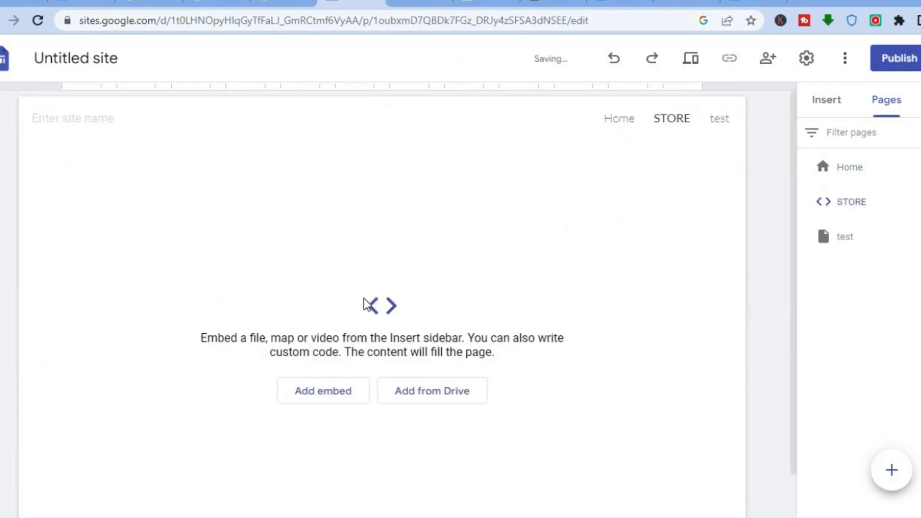
Paste the copied Ecwid integration code as embed code on the STORE page and insert it.
{"action": "left_click", "coordinate": [313, 395]}
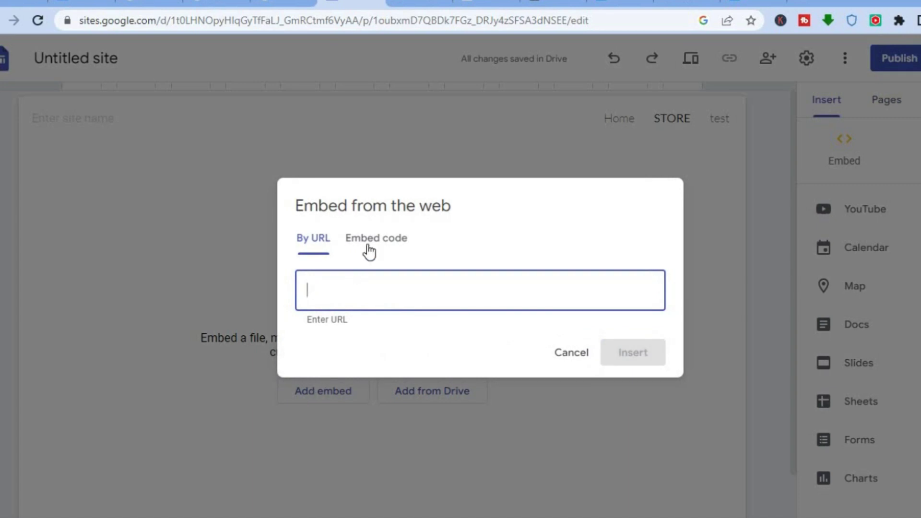
{"action": "left_click", "coordinate": [370, 245]}
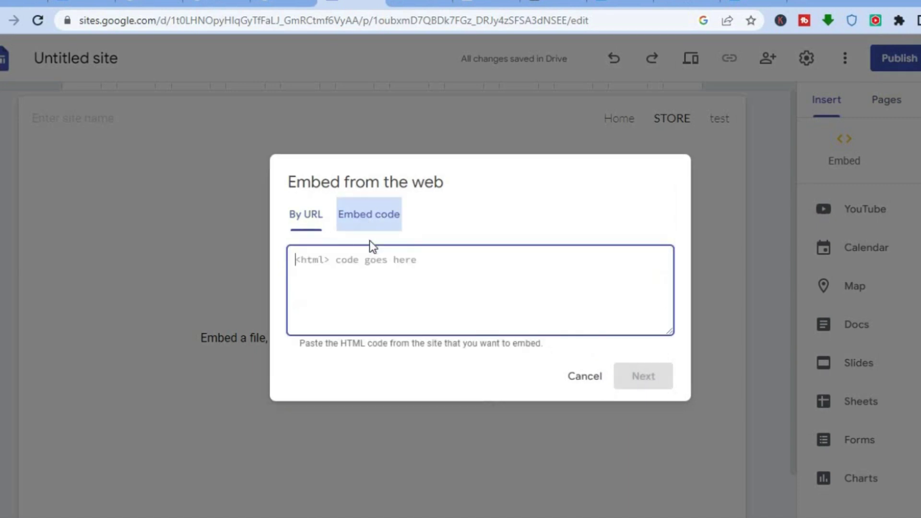
{"action": "right_click", "coordinate": [373, 270]}
{"action": "left_click", "coordinate": [462, 125]}
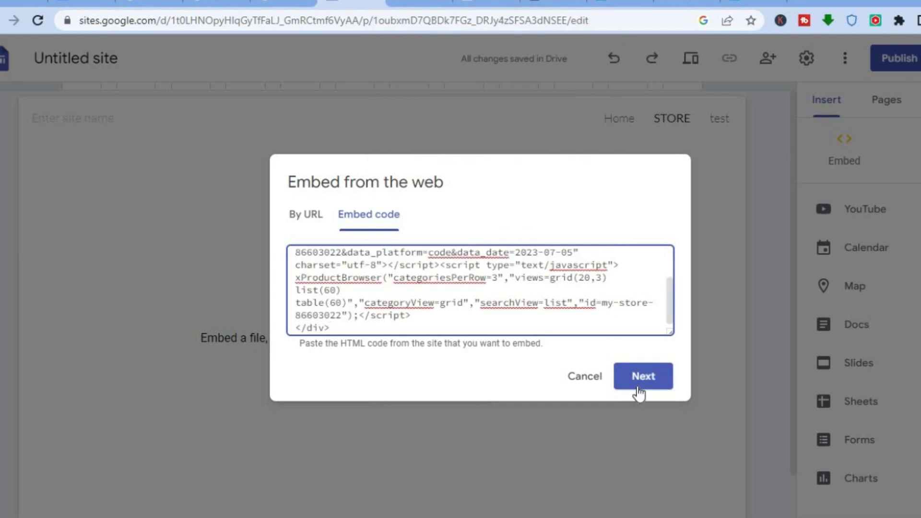
{"action": "left_click", "coordinate": [638, 392]}
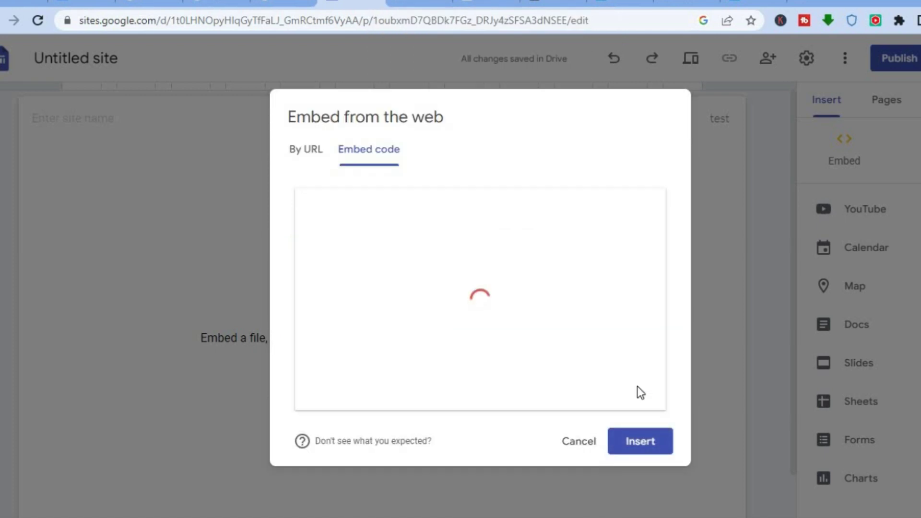
{"action": "left_click", "coordinate": [643, 442]}
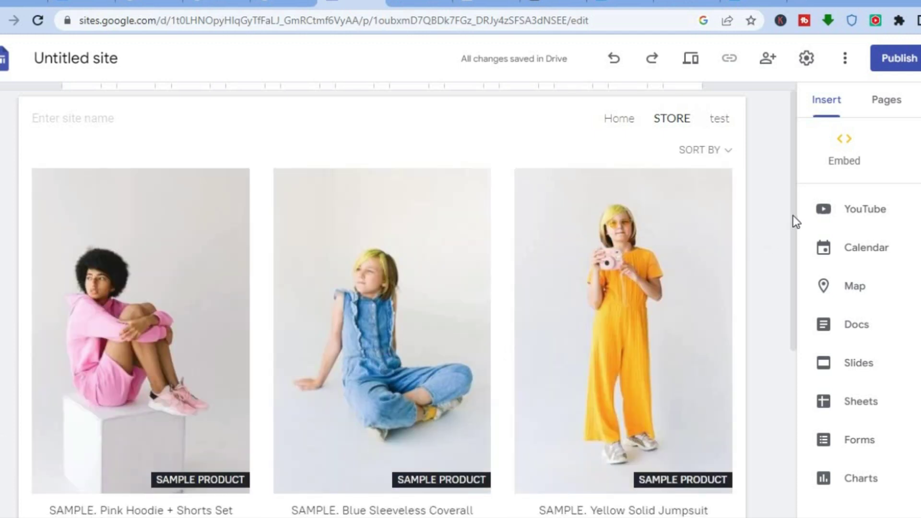
Scroll the STORE page to check the Ecwid products priced $44.95, $49.95 and $29.95 with Buy Now.
{"action": "left_click_drag", "start_coordinate": [794, 222], "coordinate": [773, 395]}
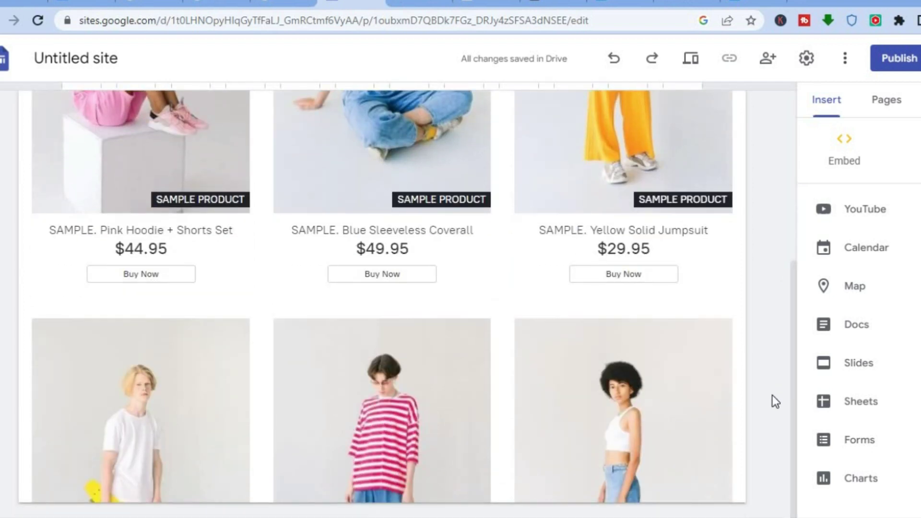